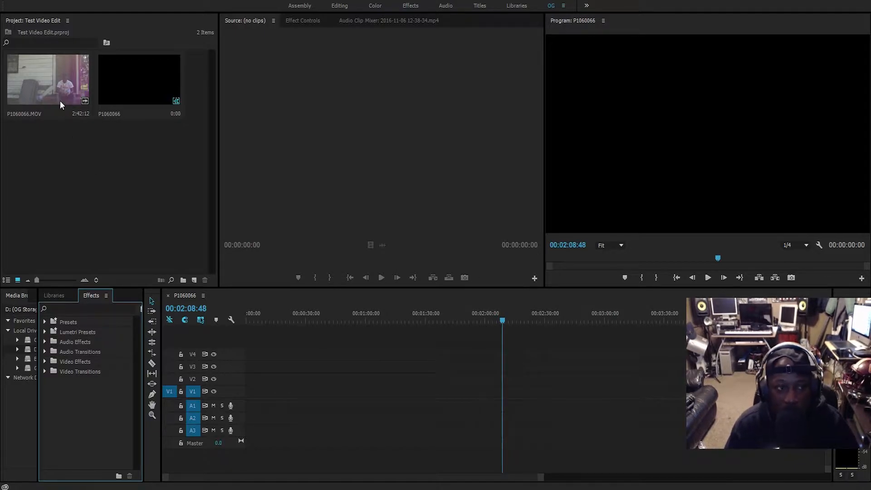
# Add P1060066.MOV to track V1 with the existing sequence settings kept, and scale the clip to frame size
pyautogui.moveTo(49, 101); pyautogui.dragTo(367, 378)
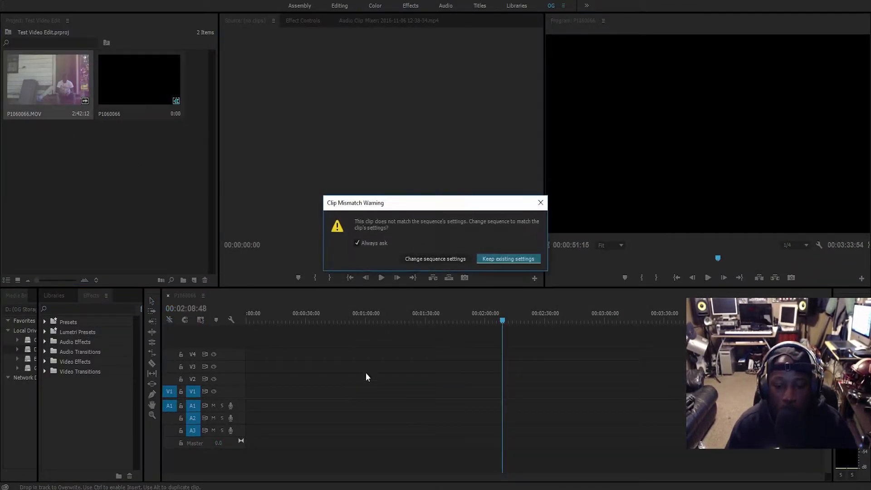
pyautogui.click(486, 260)
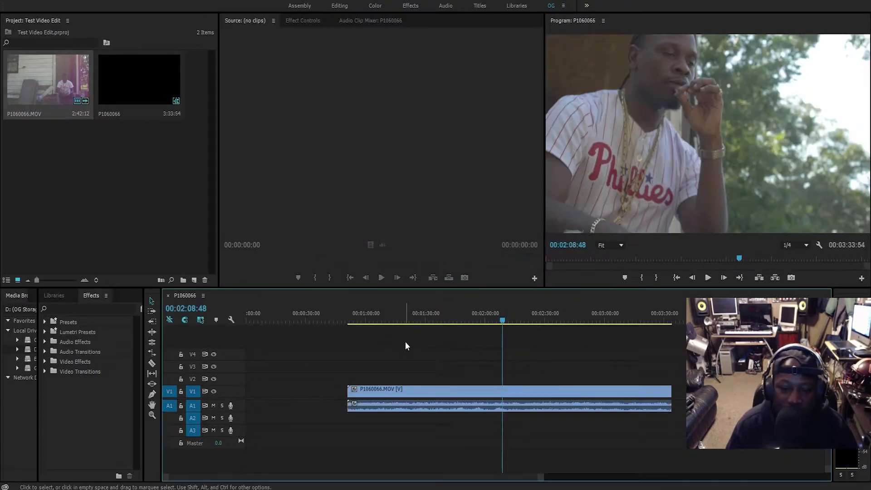
pyautogui.click(424, 305)
pyautogui.rightClick(424, 390)
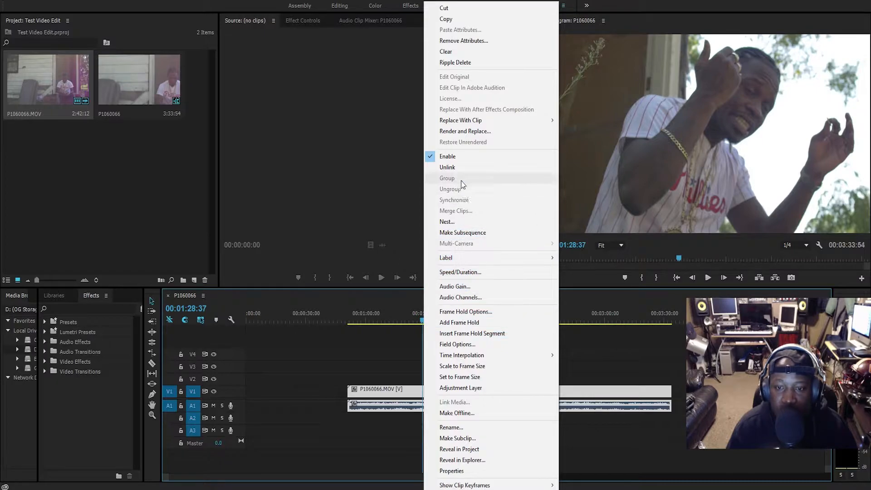
pyautogui.click(471, 366)
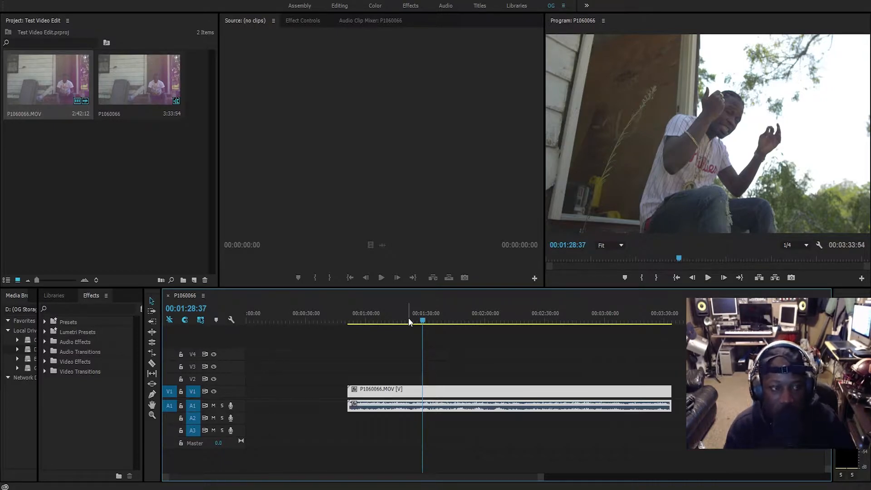
# Preview the clip around 00:01:32 and razor it on both sides, at about 00:01:29 and 00:01:41
pyautogui.press('space')
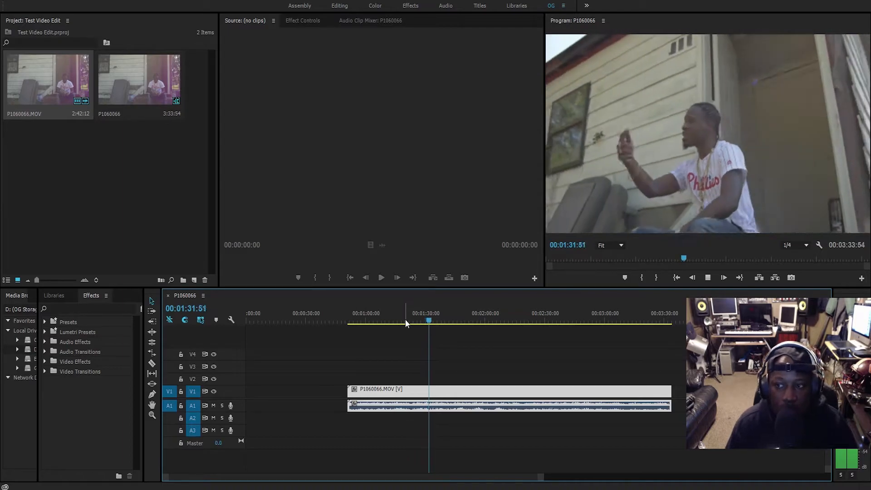
pyautogui.press('space')
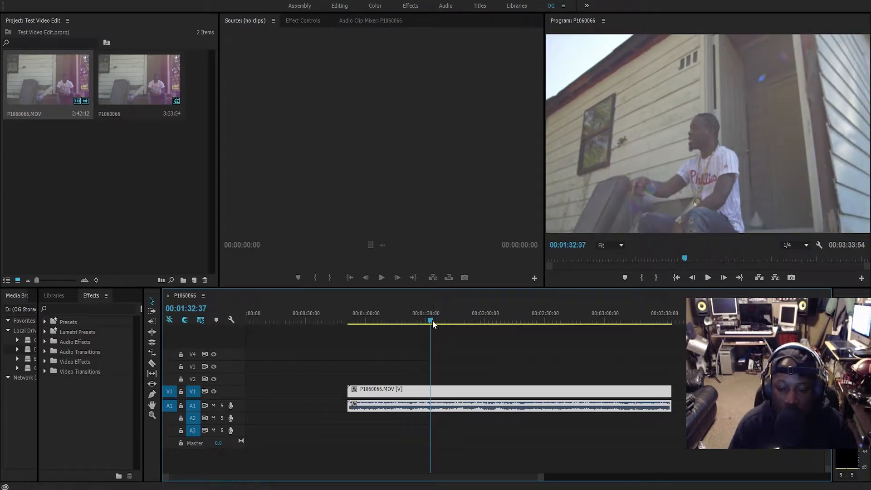
pyautogui.click(122, 191)
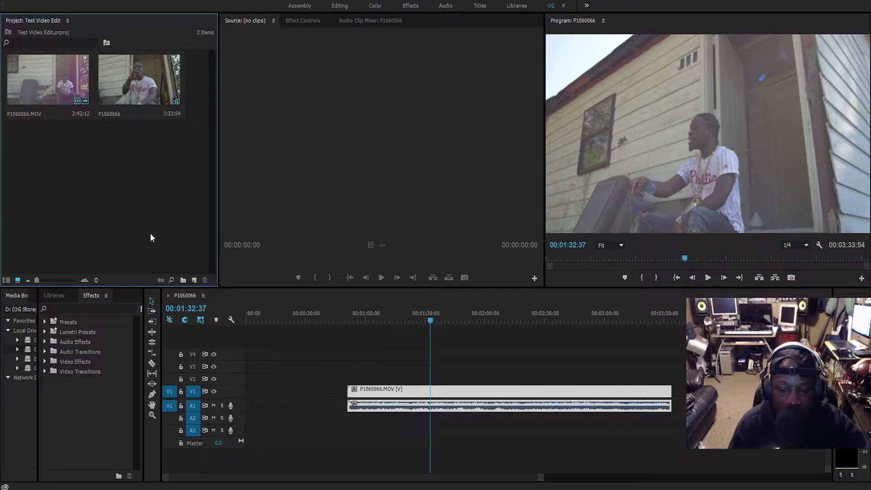
pyautogui.click(431, 324)
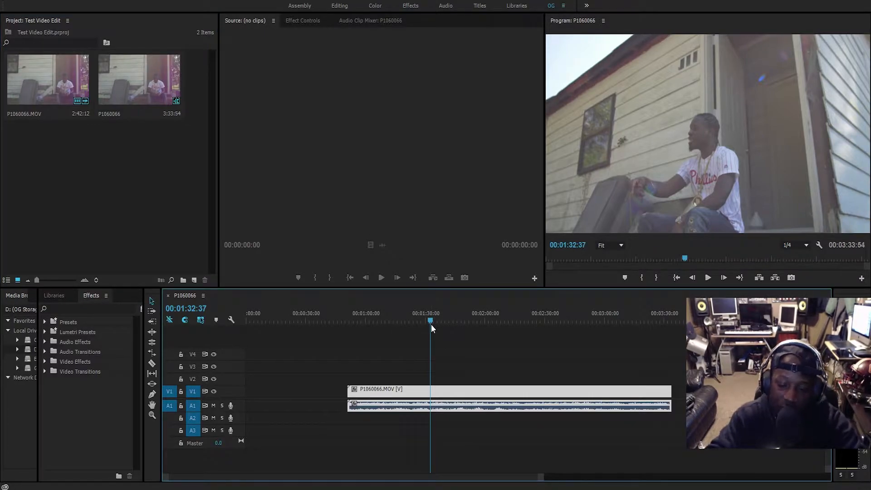
pyautogui.press('c')
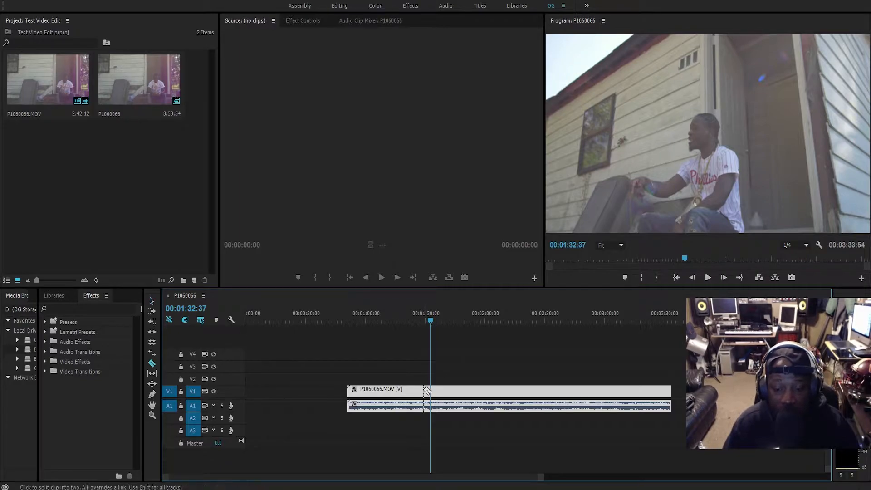
pyautogui.click(423, 393)
pyautogui.click(448, 393)
pyautogui.press('v')
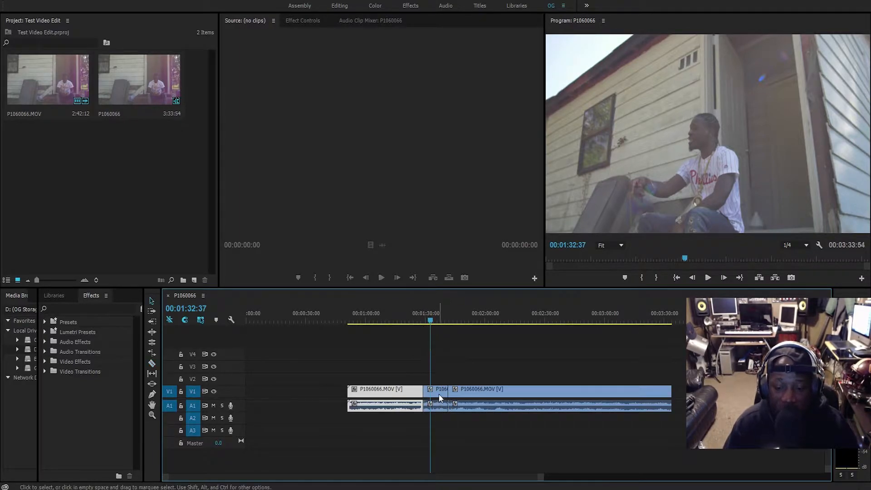
# Find the Mirror video effect and apply it to the short middle segment on V1
pyautogui.click(435, 393)
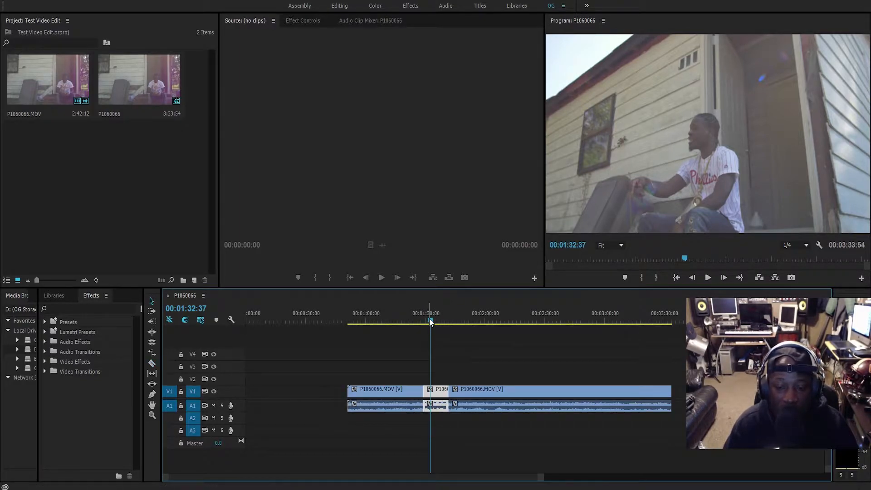
pyautogui.moveTo(541, 475); pyautogui.dragTo(435, 475)
pyautogui.click(97, 301)
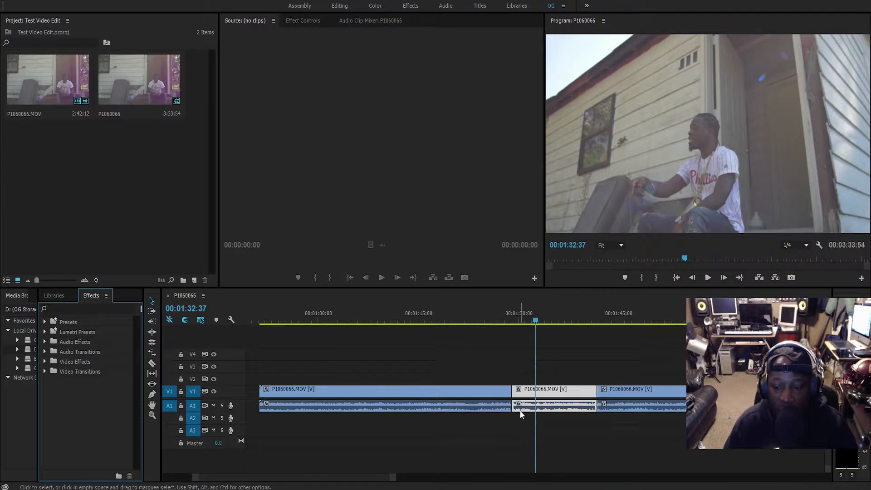
pyautogui.click(67, 307)
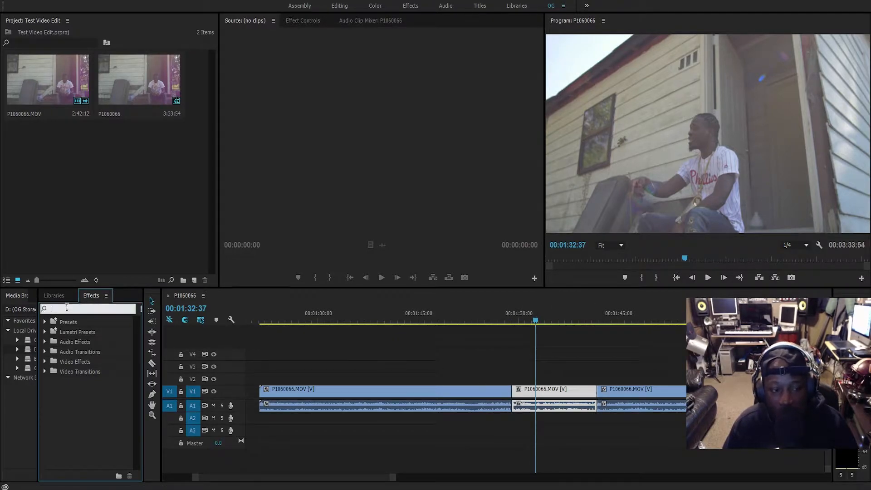
pyautogui.write('mirror')
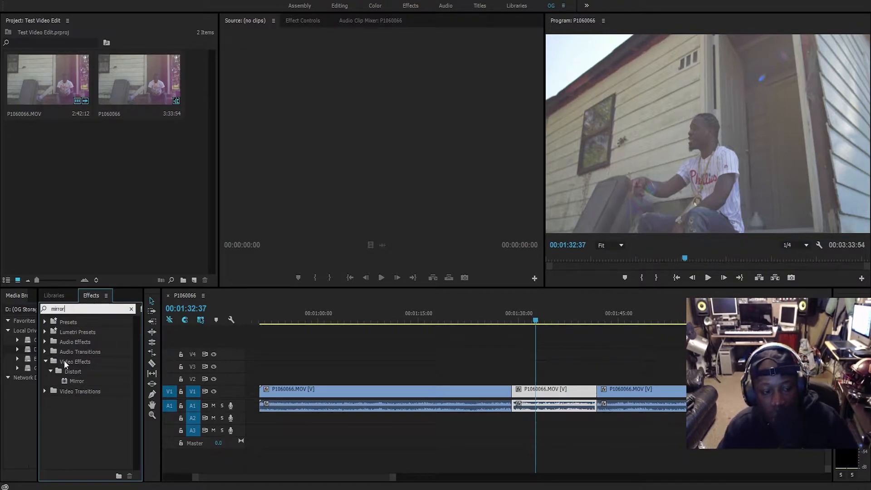
pyautogui.moveTo(64, 381); pyautogui.dragTo(548, 396)
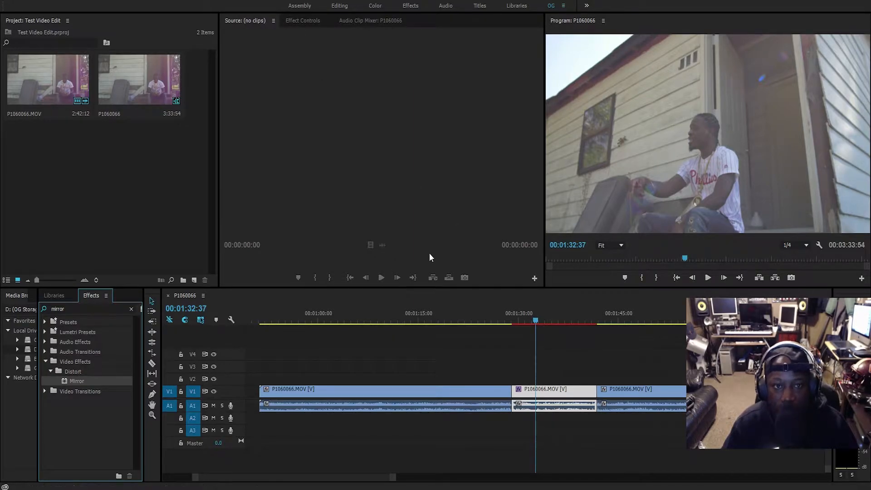
# Set the Mirror effect's Reflection Angle to 90° on the middle segment
pyautogui.click(292, 20)
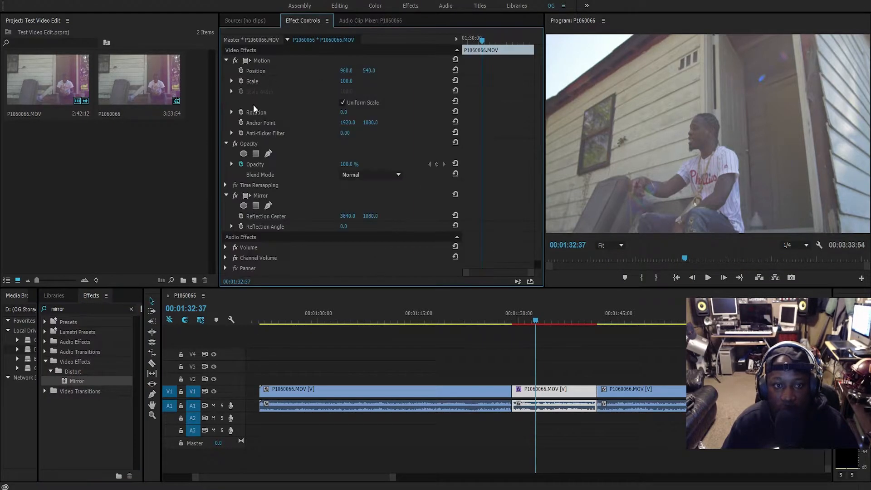
pyautogui.click(226, 60)
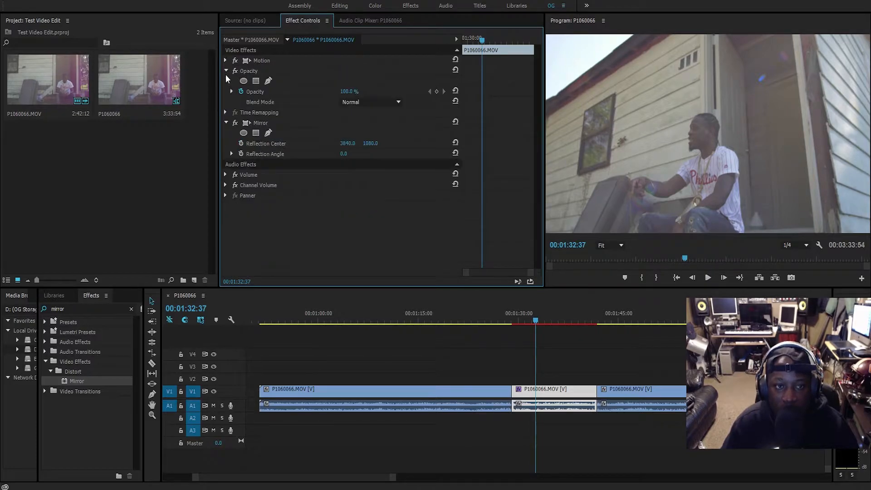
pyautogui.click(226, 71)
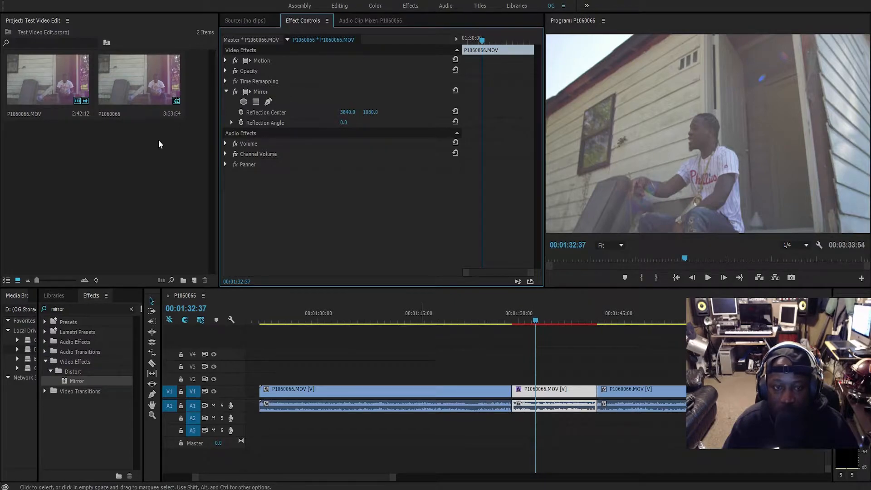
pyautogui.click(344, 123)
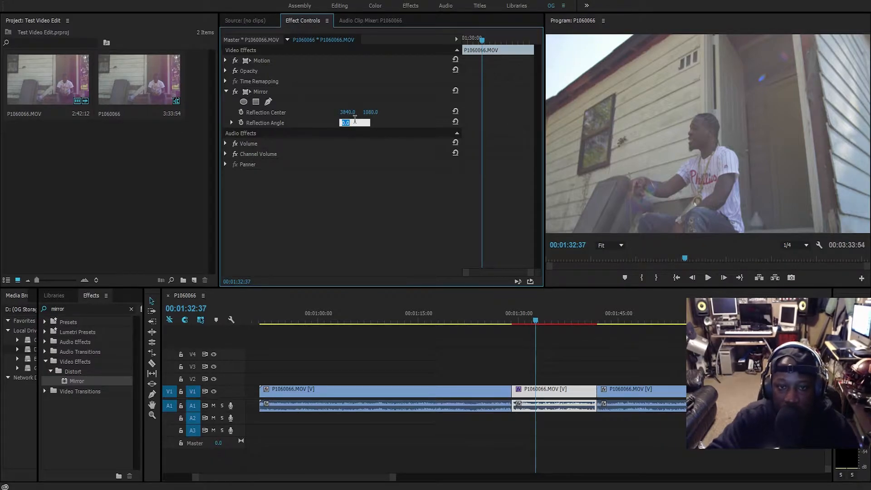
pyautogui.click(384, 189)
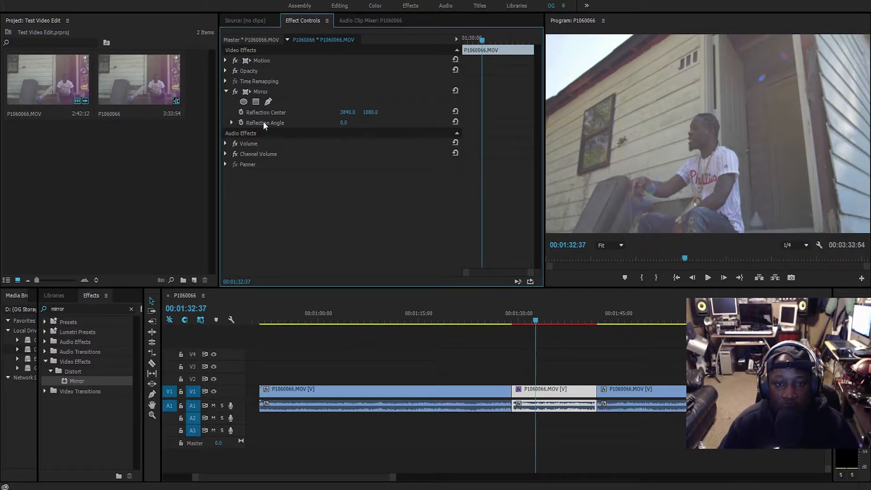
pyautogui.moveTo(344, 123); pyautogui.dragTo(384, 123)
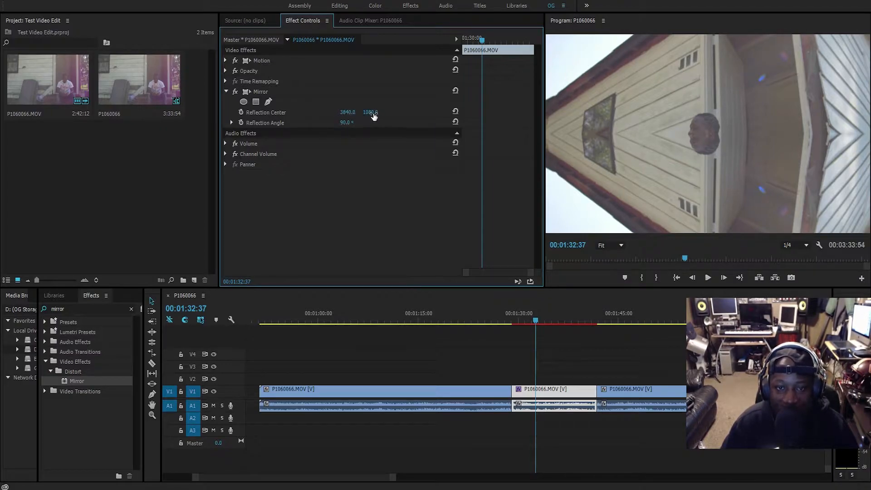
# Set the Mirror effect's vertical Reflection Center to 1318 and play back the mirrored segment
pyautogui.moveTo(371, 112)
pyautogui.mouseDown()
pyautogui.moveTo(567, 112)
pyautogui.moveTo(373, 112)
pyautogui.mouseUp()
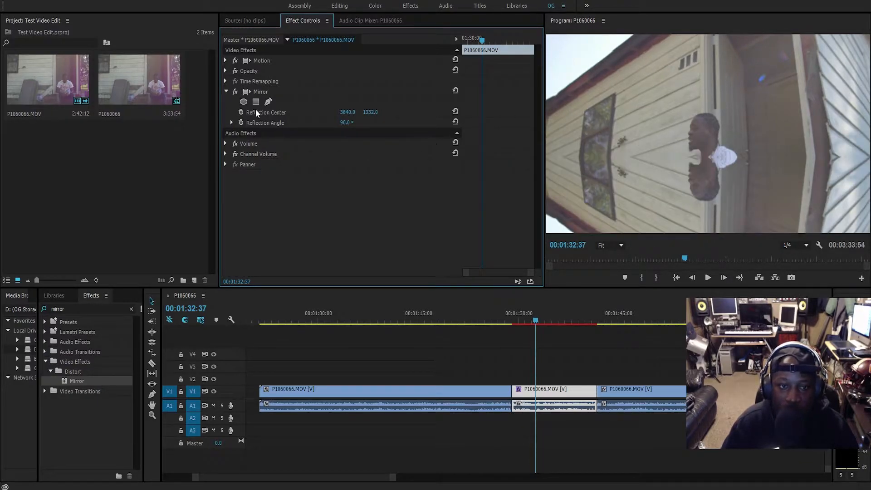
pyautogui.moveTo(376, 113); pyautogui.dragTo(355, 124)
pyautogui.press('space')
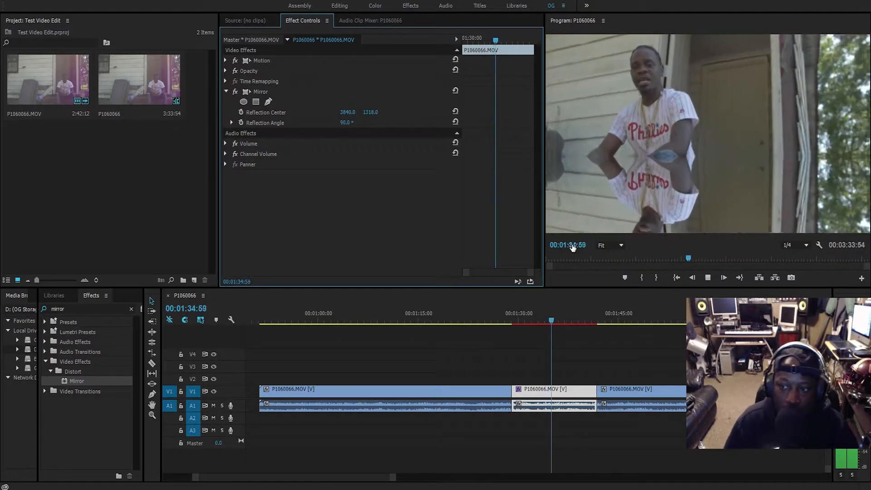
pyautogui.press('space')
# Set the vertical Reflection Center to 1075 and preview the mirrored segment again around 00:01:32
pyautogui.moveTo(371, 112); pyautogui.dragTo(347, 112)
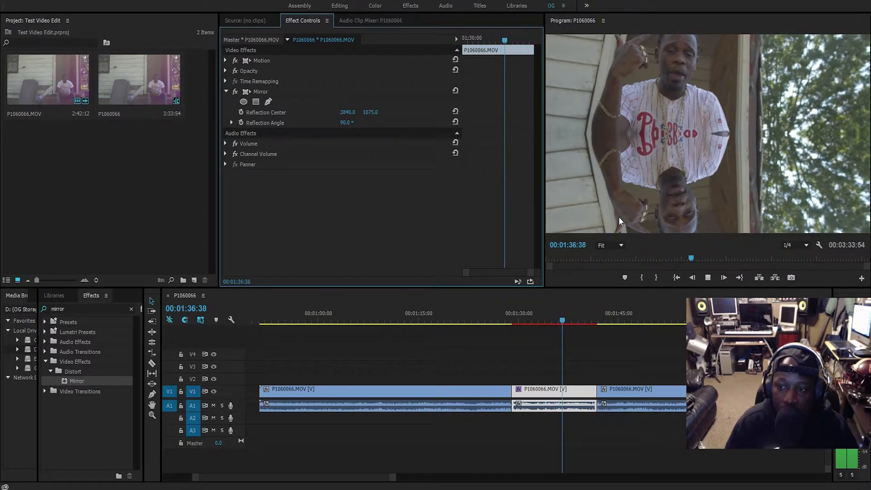
pyautogui.press('space')
pyautogui.moveTo(535, 321)
pyautogui.mouseDown()
pyautogui.moveTo(557, 323)
pyautogui.moveTo(536, 323)
pyautogui.mouseUp()
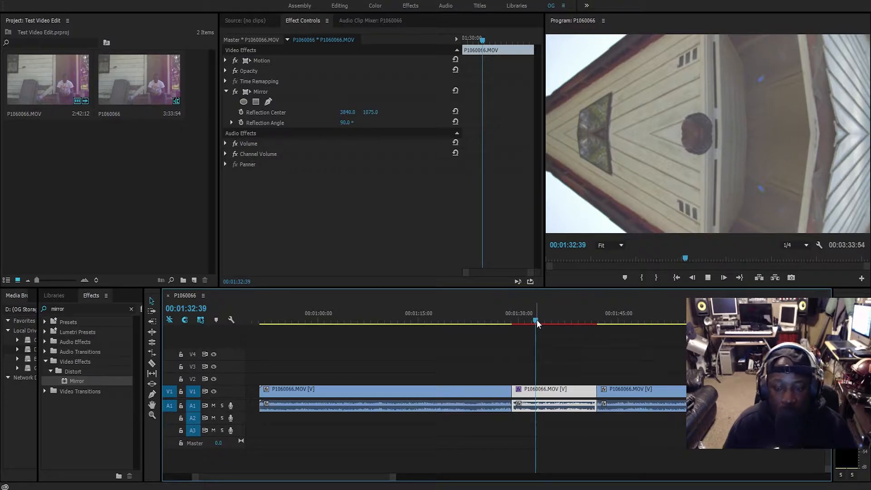
pyautogui.click(503, 321)
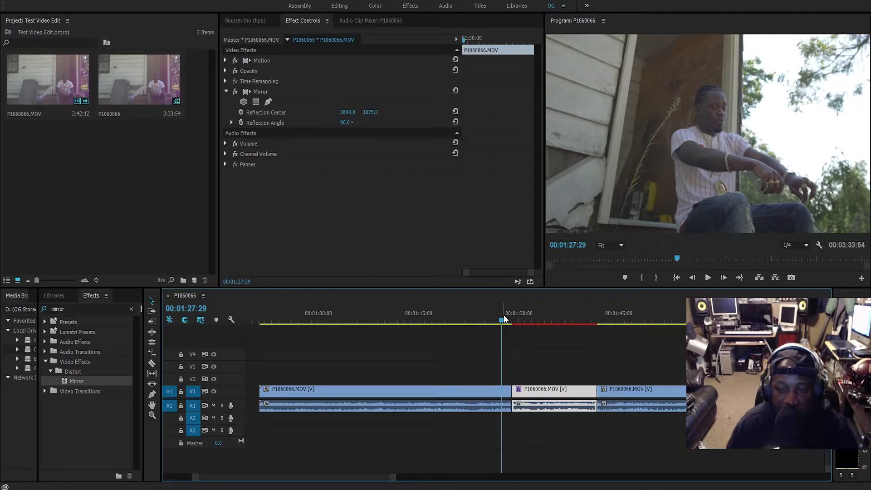
pyautogui.click(528, 317)
pyautogui.press('space')
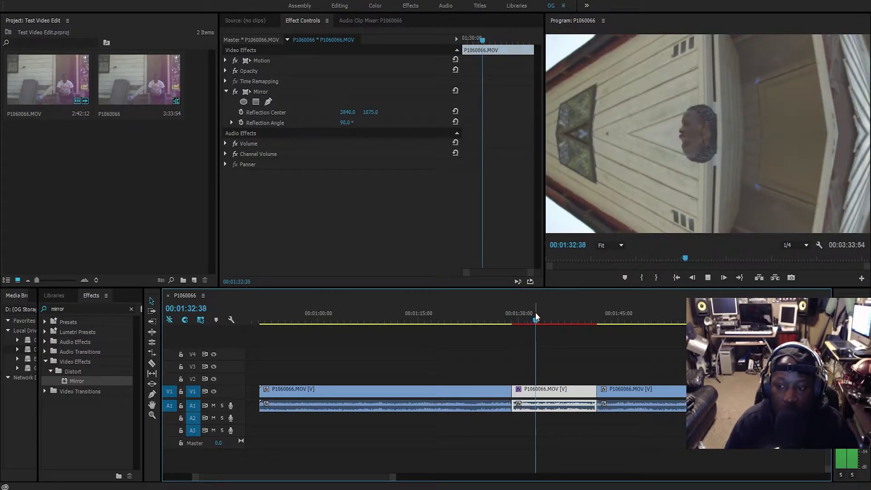
pyautogui.press('space')
# Restore the deleted middle segment and remove only the Mirror effect from it
pyautogui.press('Delete')
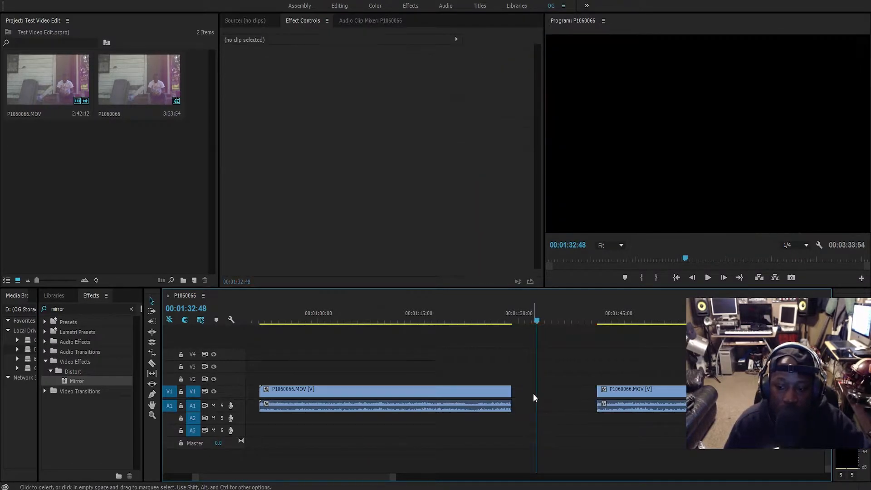
pyautogui.hotkey('ctrl', 'z')
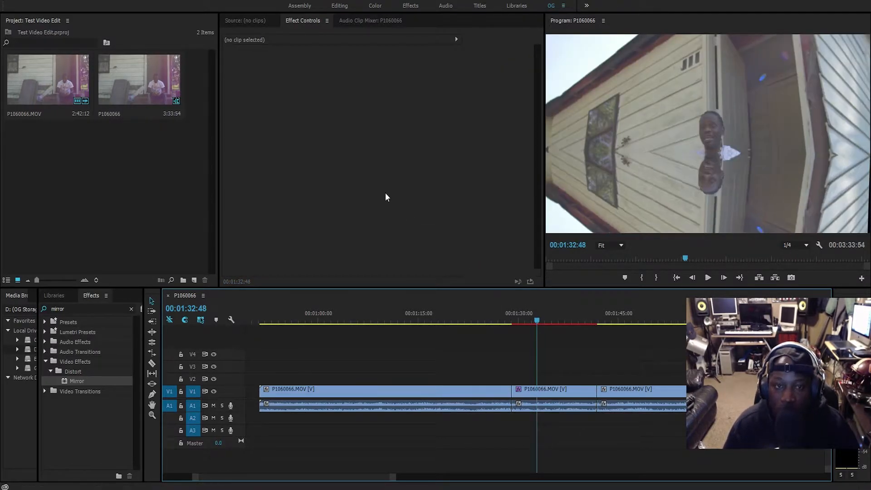
pyautogui.click(538, 390)
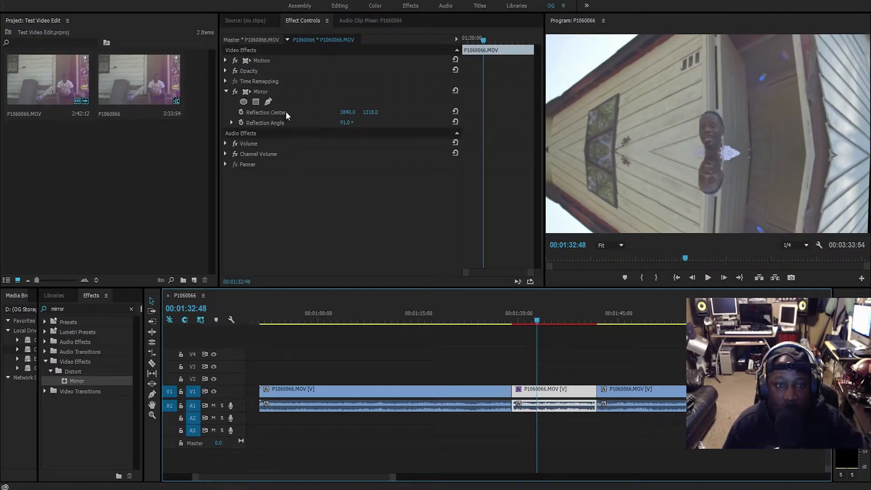
pyautogui.click(261, 92)
pyautogui.press('Delete')
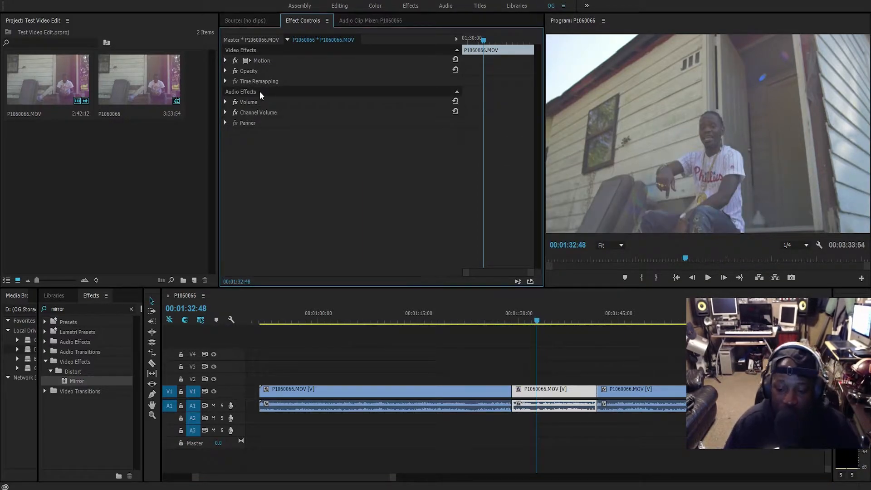
# Razor the middle segment at about 00:01:40 and move its short end piece up to track V2
pyautogui.moveTo(390, 480); pyautogui.dragTo(292, 481)
pyautogui.click(499, 315)
pyautogui.press('c')
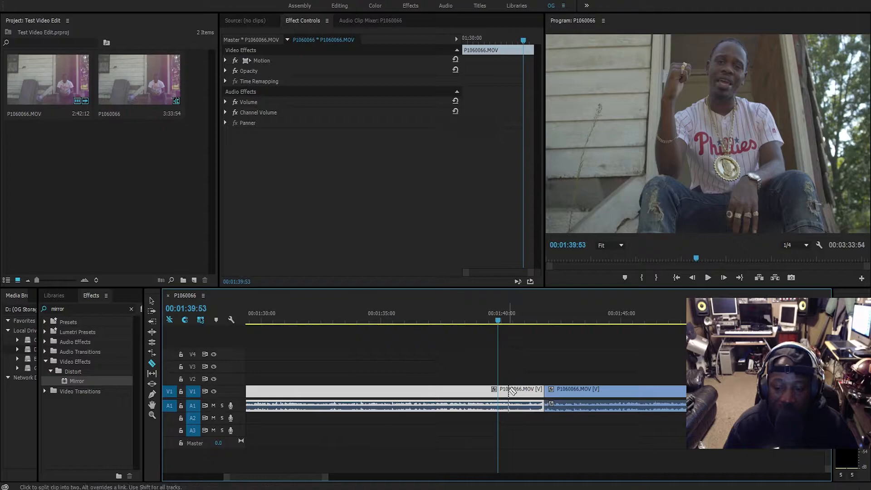
pyautogui.click(507, 395)
pyautogui.press('v')
pyautogui.moveTo(522, 397); pyautogui.dragTo(526, 378)
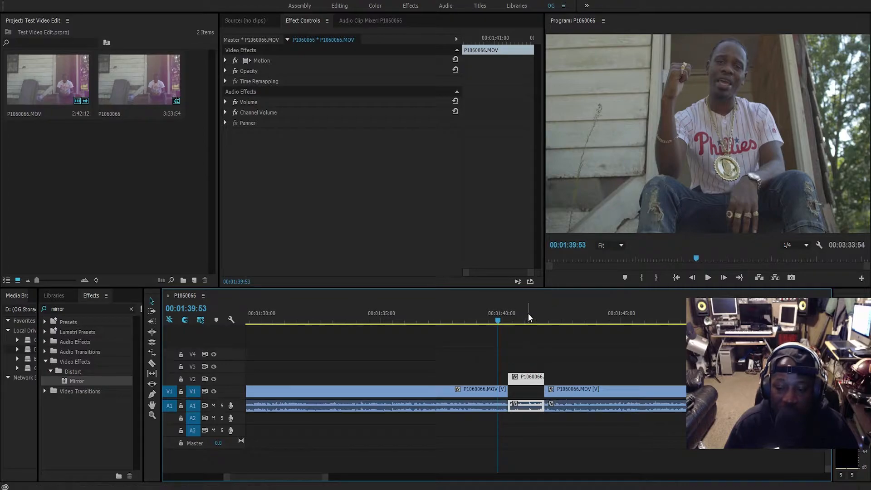
# Adjust the last segment on V1 and park the playhead at 00:01:41:36 over the V2 piece
pyautogui.click(531, 319)
pyautogui.moveTo(552, 392); pyautogui.dragTo(570, 396)
pyautogui.moveTo(533, 319); pyautogui.dragTo(539, 320)
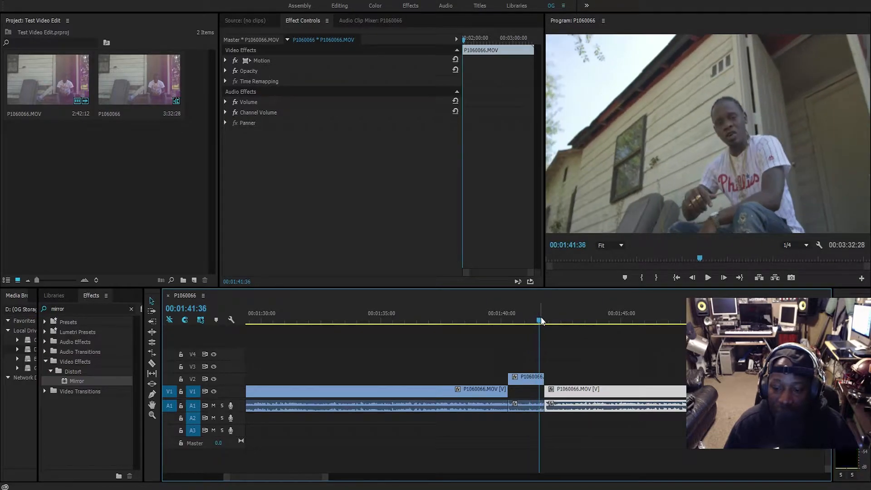
# Play back the cut between the V2 piece and the last V1 segment around 00:01:41
pyautogui.rightClick(631, 186)
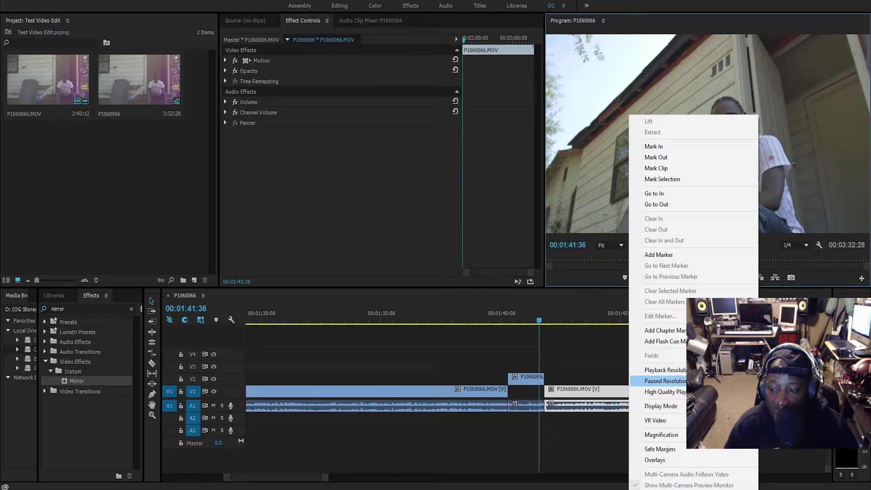
pyautogui.press('Escape')
pyautogui.moveTo(540, 321); pyautogui.dragTo(532, 323)
pyautogui.press('space')
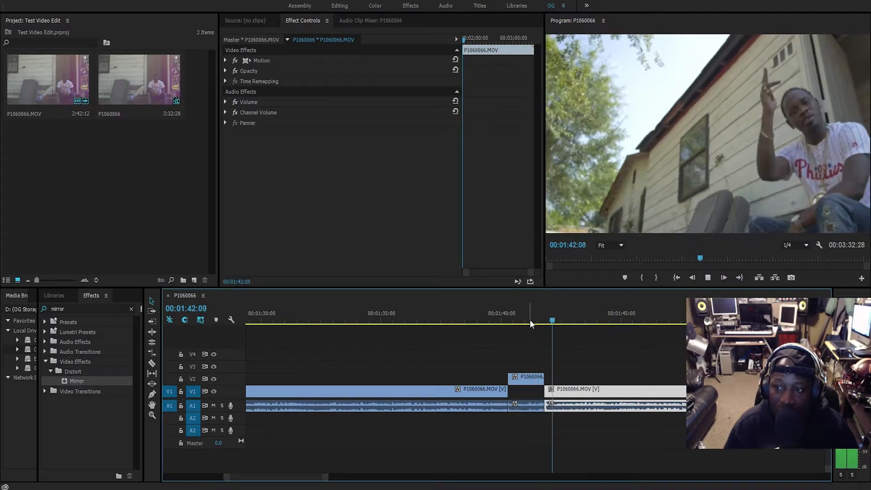
pyautogui.click(530, 320)
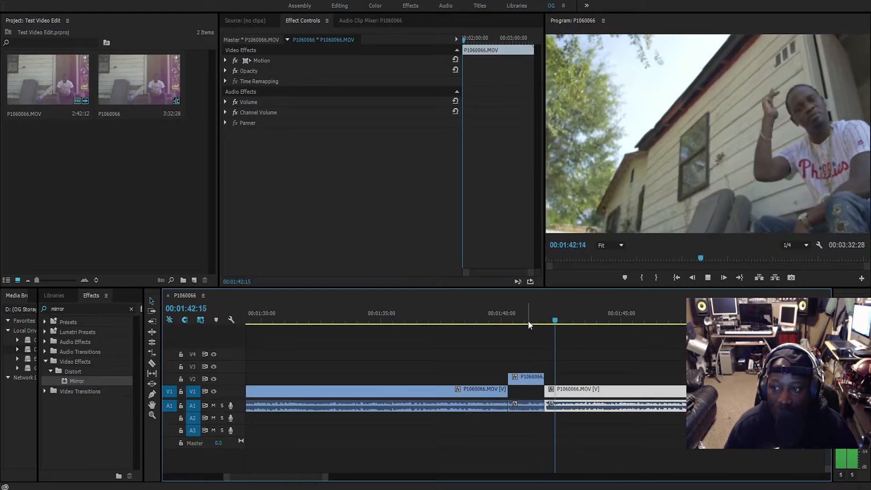
pyautogui.press('space')
# Razor a short end piece off the V2 clip at 00:01:41:44 and a short start piece off the following V1 clip at 00:01:41:53
pyautogui.moveTo(532, 320); pyautogui.dragTo(539, 321)
pyautogui.moveTo(327, 477); pyautogui.dragTo(281, 477)
pyautogui.click(609, 380)
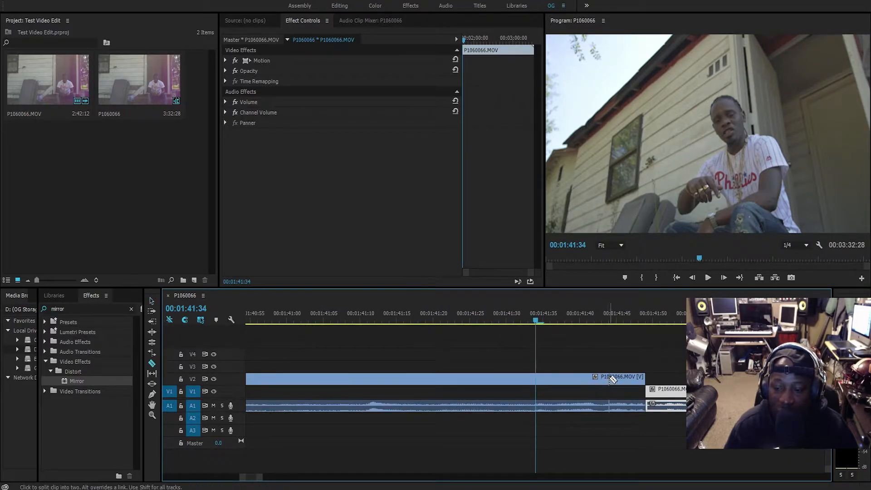
pyautogui.click(624, 318)
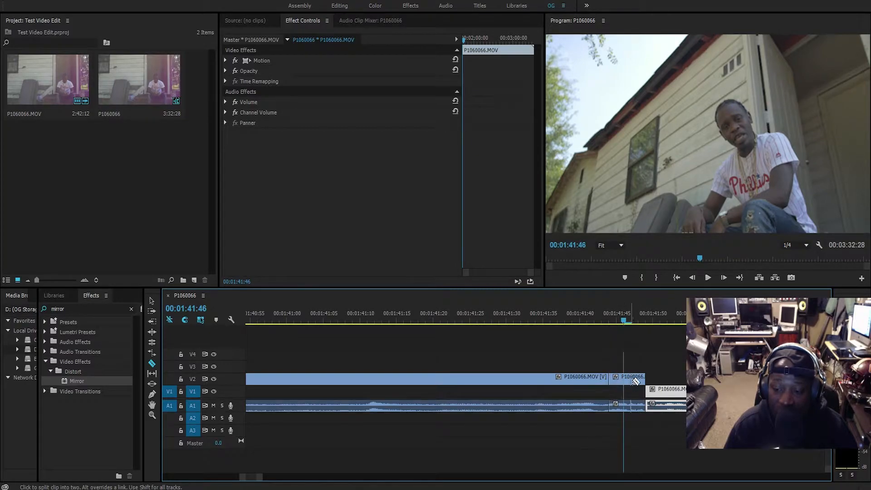
pyautogui.hotkey('ctrl', 's')
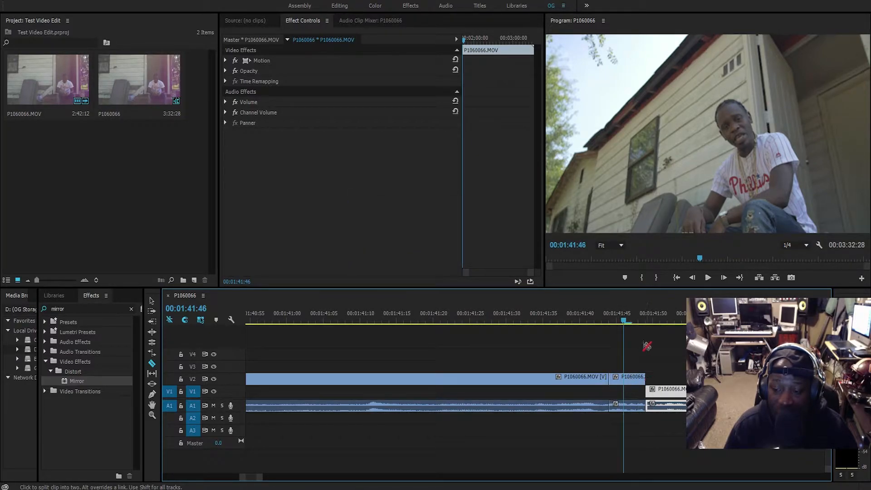
pyautogui.click(678, 391)
# Start Scale keyframing on the short V2 end piece at its first frame, 00:01:41:44, with Scale at 100
pyautogui.moveTo(625, 321); pyautogui.dragTo(663, 322)
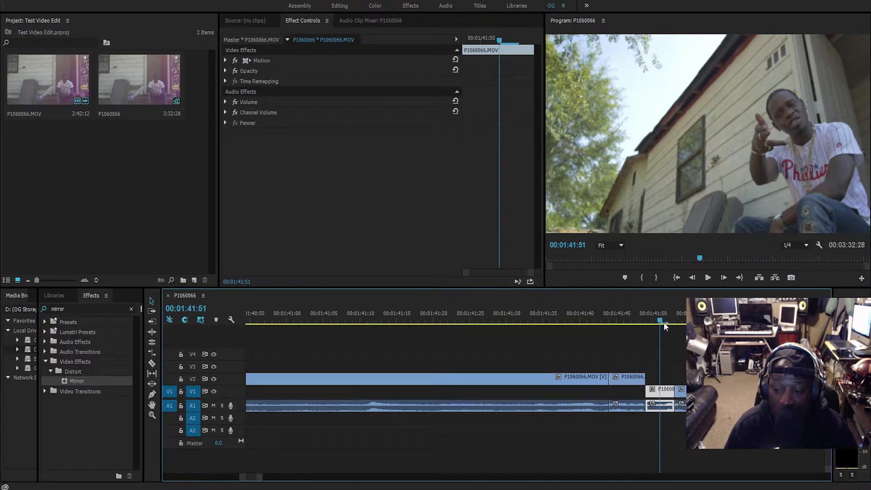
pyautogui.click(628, 377)
pyautogui.hotkey('shift', 'Left')
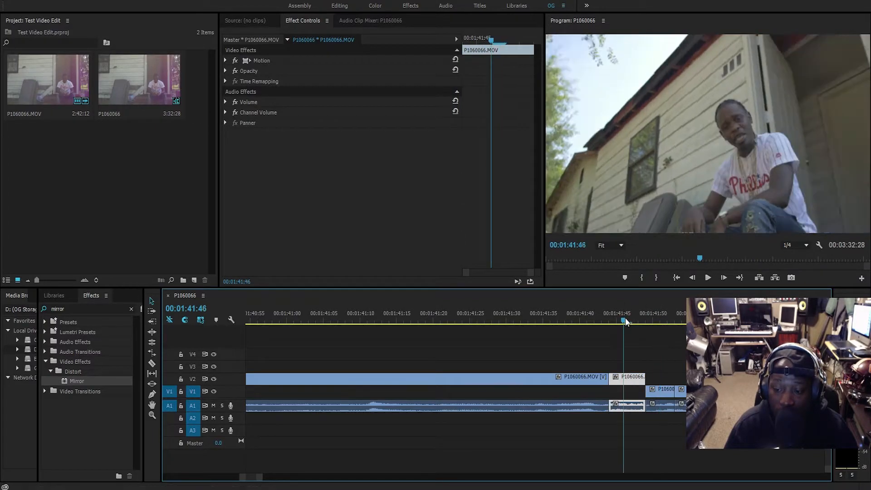
pyautogui.click(226, 60)
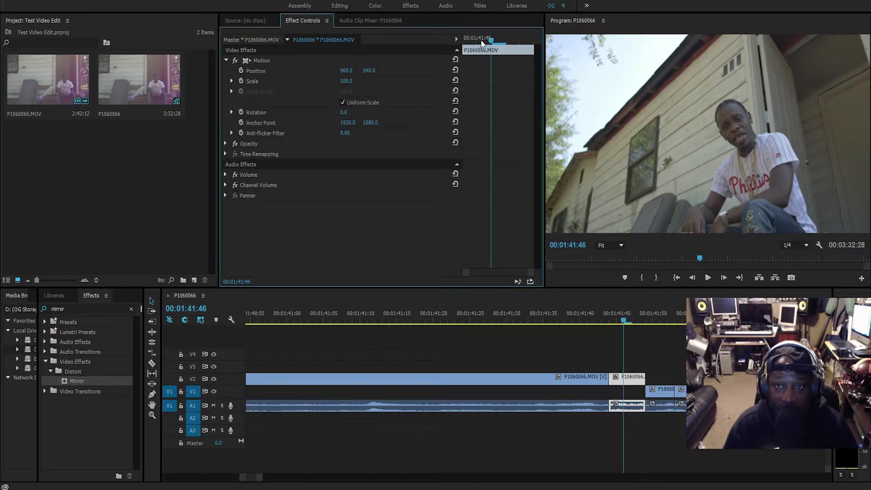
pyautogui.moveTo(491, 42); pyautogui.dragTo(459, 46)
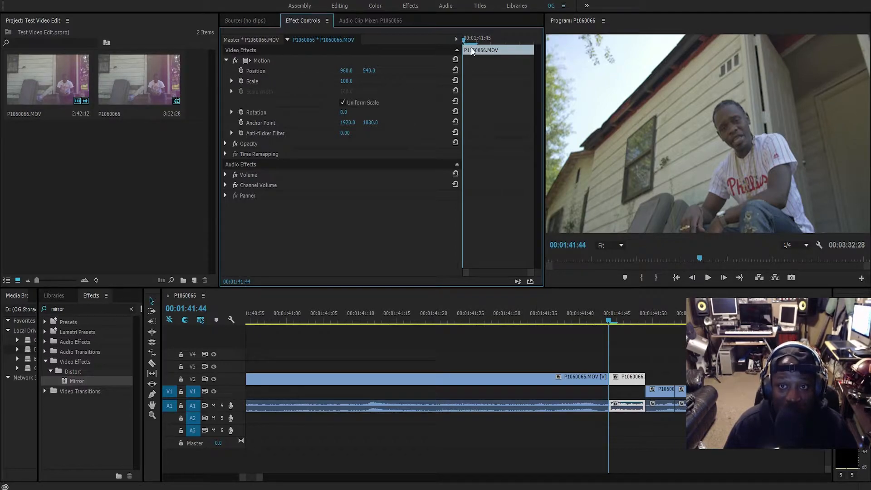
pyautogui.click(241, 81)
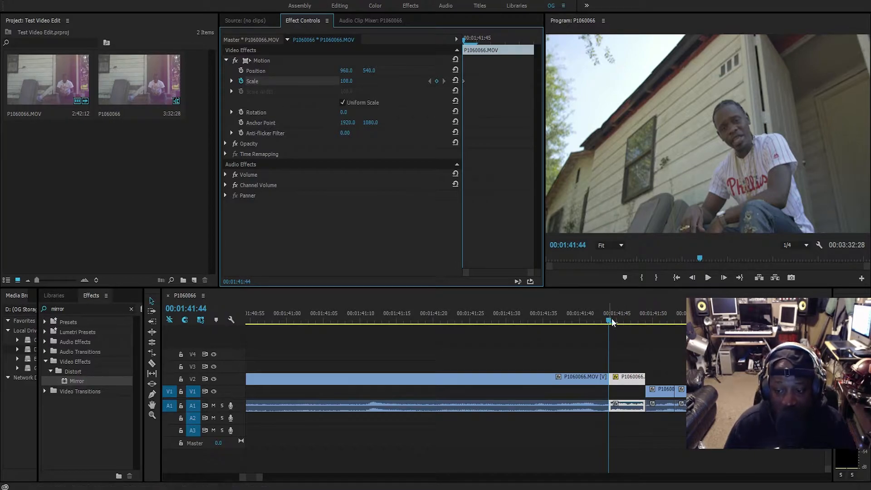
# Keyframe the short V2 piece's Scale at 664 at its end, 00:01:41:49
pyautogui.moveTo(610, 321); pyautogui.dragTo(647, 322)
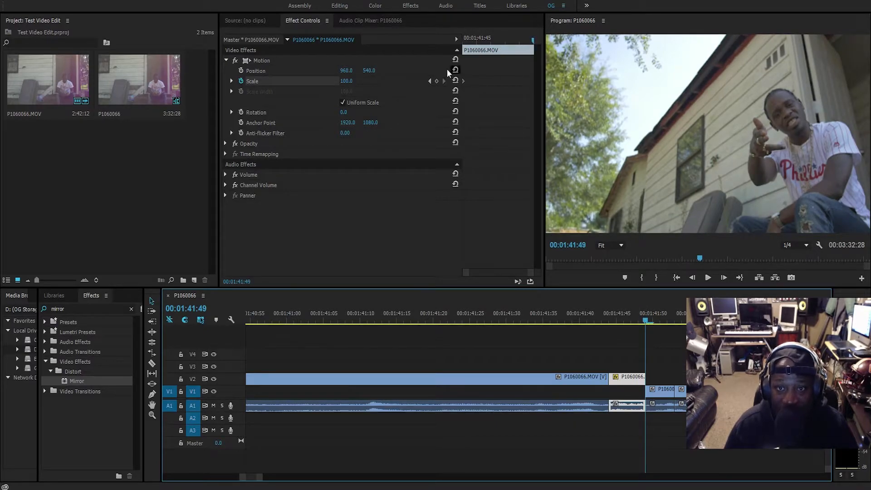
pyautogui.moveTo(347, 83); pyautogui.dragTo(602, 83)
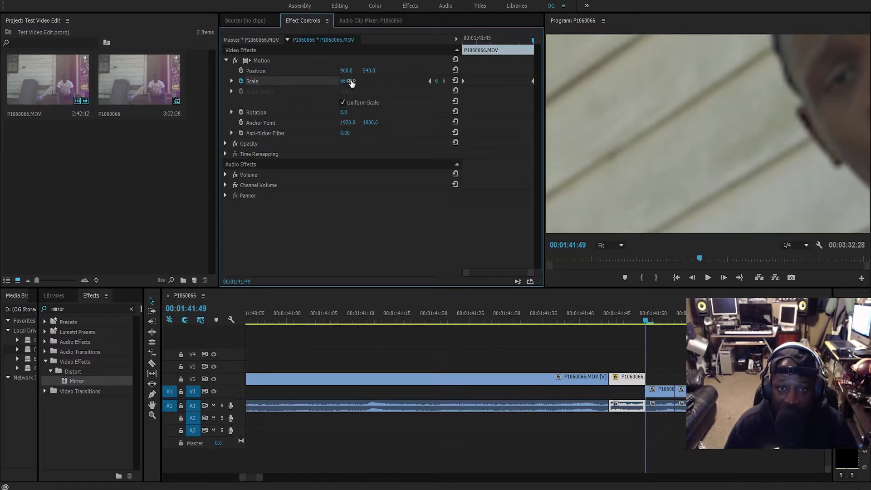
pyautogui.moveTo(534, 41)
pyautogui.mouseDown()
pyautogui.moveTo(463, 41)
pyautogui.moveTo(532, 43)
pyautogui.mouseUp()
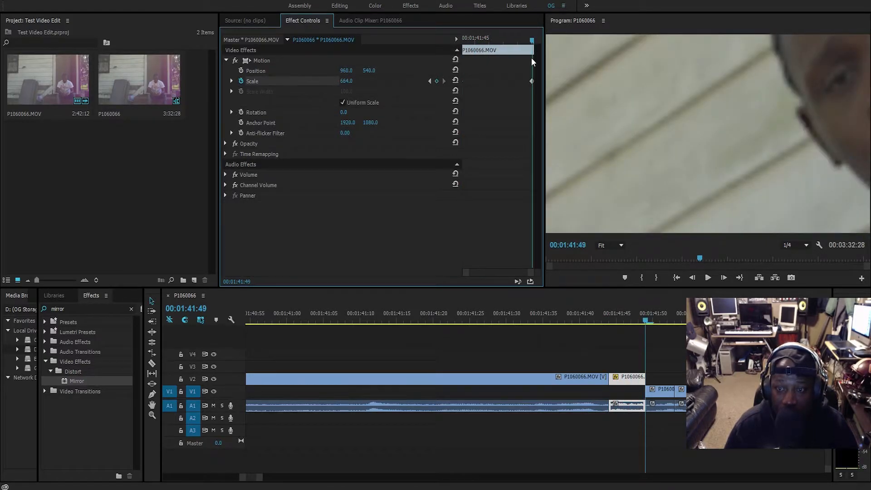
# Keyframe the short V1 piece's Scale from 641 at its start, 00:01:41:49, to 100 at its end, 00:01:41:53
pyautogui.click(653, 393)
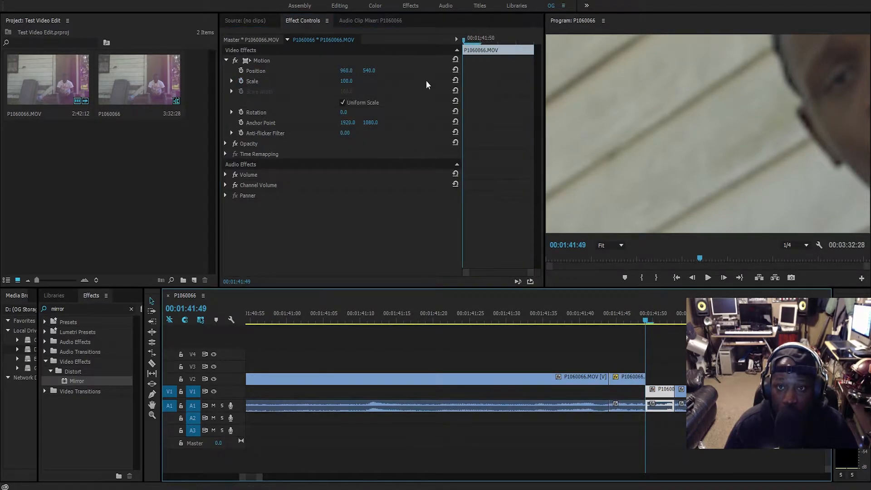
pyautogui.click(241, 81)
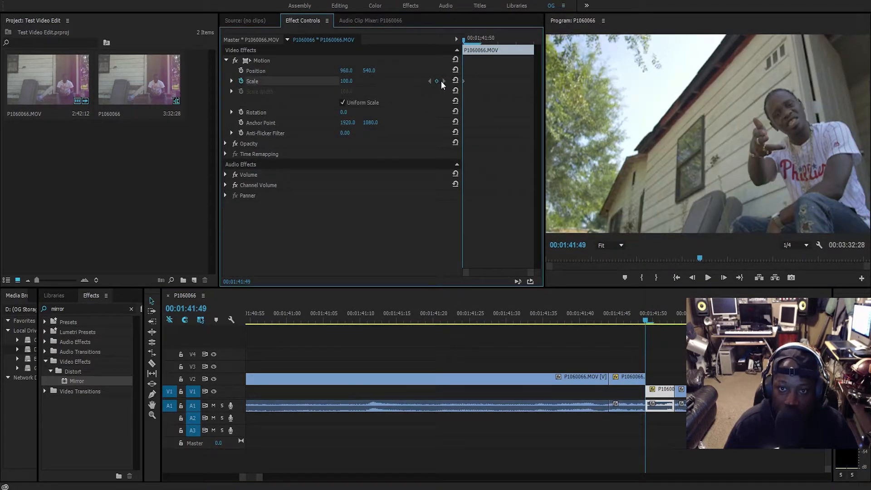
pyautogui.moveTo(346, 85); pyautogui.dragTo(405, 85)
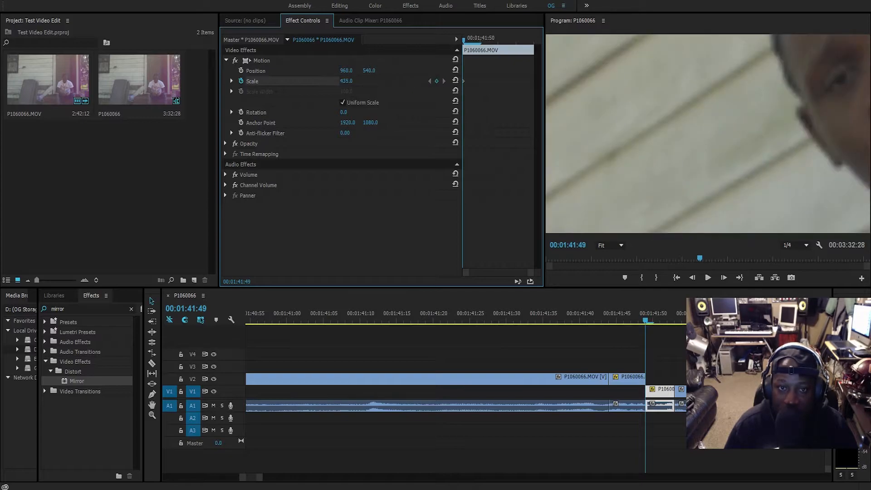
pyautogui.moveTo(358, 81); pyautogui.dragTo(363, 80)
pyautogui.moveTo(464, 39); pyautogui.dragTo(532, 39)
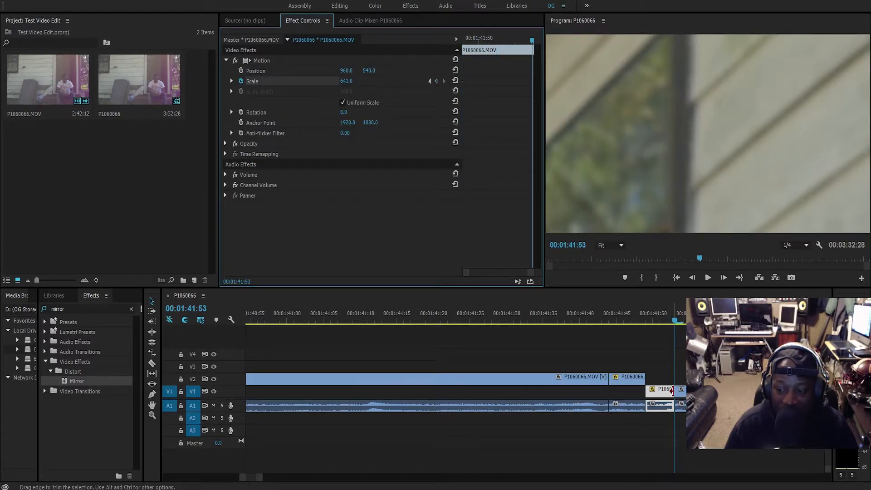
pyautogui.click(342, 81)
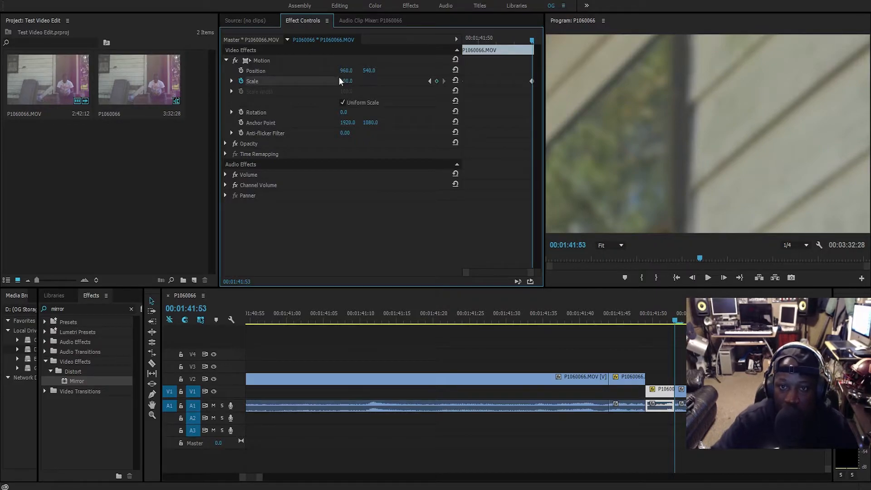
pyautogui.press('Return')
# Play back the zoom-in and zoom-out transition across the cut between the short V2 and V1 pieces
pyautogui.moveTo(650, 313); pyautogui.dragTo(603, 327)
pyautogui.press('space')
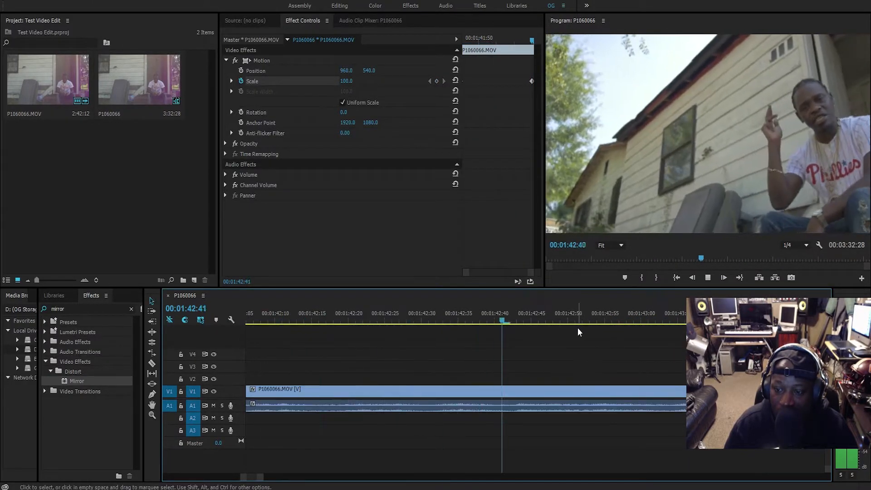
pyautogui.click(578, 328)
pyautogui.press('space')
pyautogui.moveTo(262, 477); pyautogui.dragTo(312, 479)
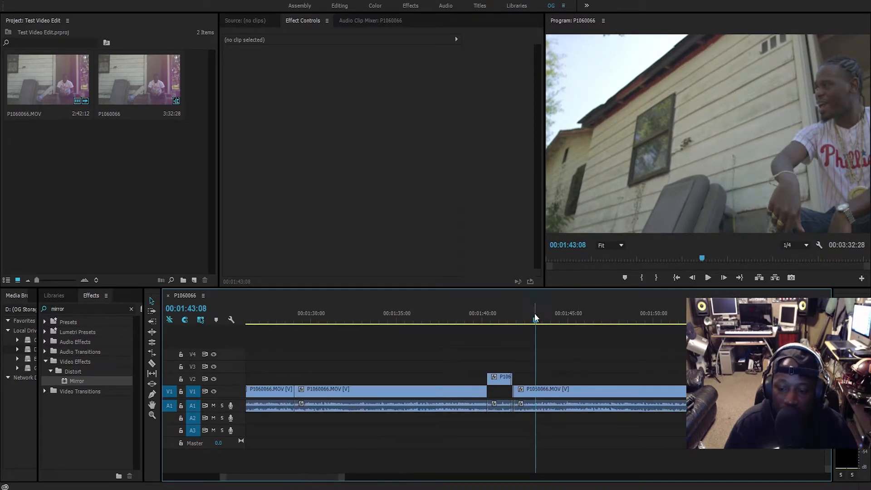
pyautogui.click(501, 321)
pyautogui.press('space')
# Lengthen both zoom pieces by rolling the V2 cut back to about 00:01:41:37 and the V1 cut forward to about 00:01:42:04
pyautogui.moveTo(502, 319); pyautogui.dragTo(516, 318)
pyautogui.moveTo(341, 478); pyautogui.dragTo(263, 477)
pyautogui.moveTo(449, 376); pyautogui.dragTo(406, 376)
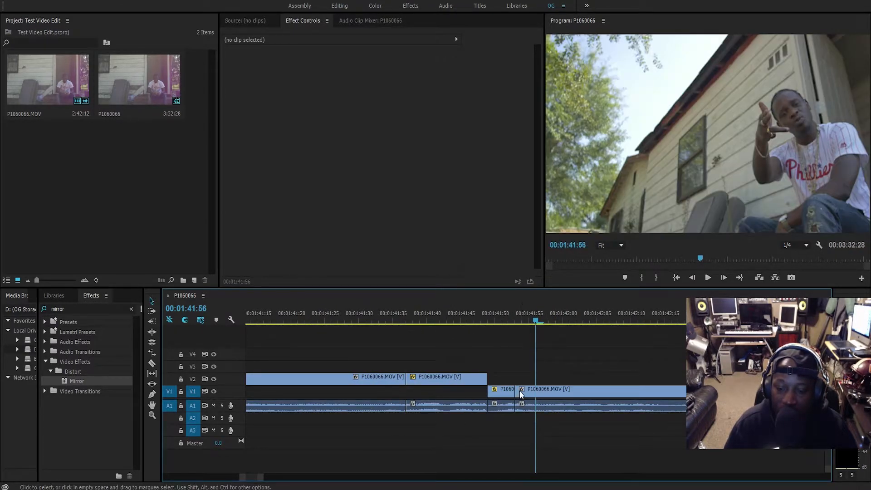
pyautogui.moveTo(516, 390); pyautogui.dragTo(590, 391)
# Move the V2 zoom piece's first Scale keyframe to its new start and the V1 zoom piece's last one to its new end
pyautogui.moveTo(417, 325); pyautogui.dragTo(421, 322)
pyautogui.click(433, 379)
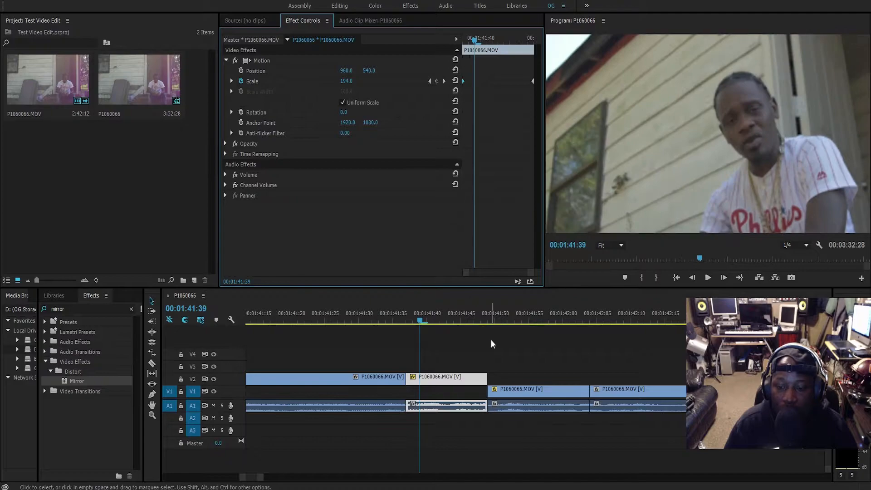
pyautogui.click(504, 391)
pyautogui.moveTo(482, 82); pyautogui.dragTo(546, 79)
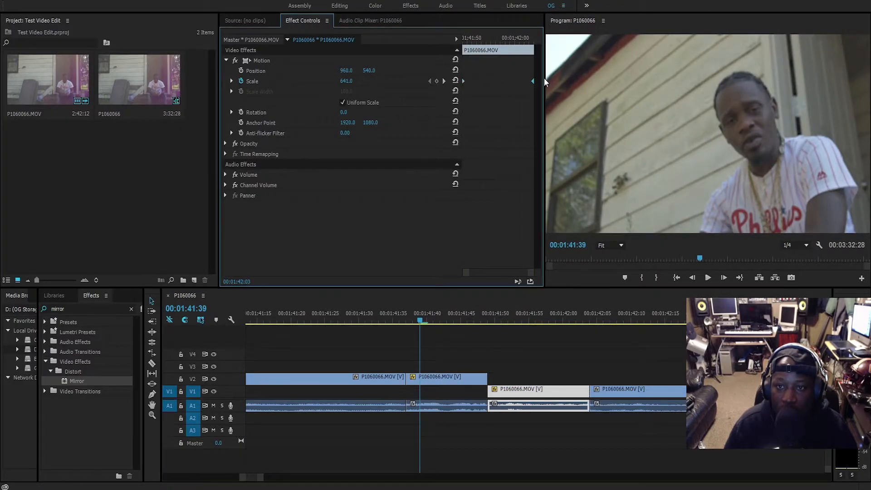
# Play back the lengthened zoom transition repeatedly from just before its start, around 00:01:41:36
pyautogui.moveTo(422, 322); pyautogui.dragTo(365, 325)
pyautogui.press('space')
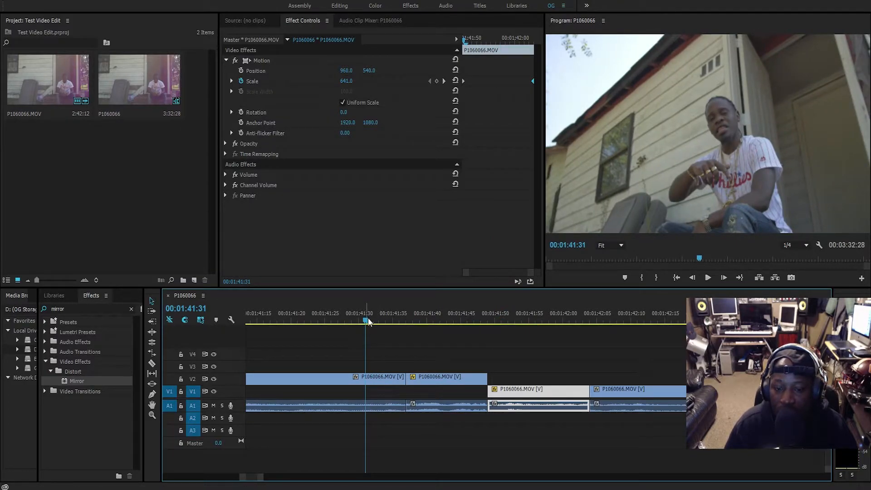
pyautogui.click(386, 323)
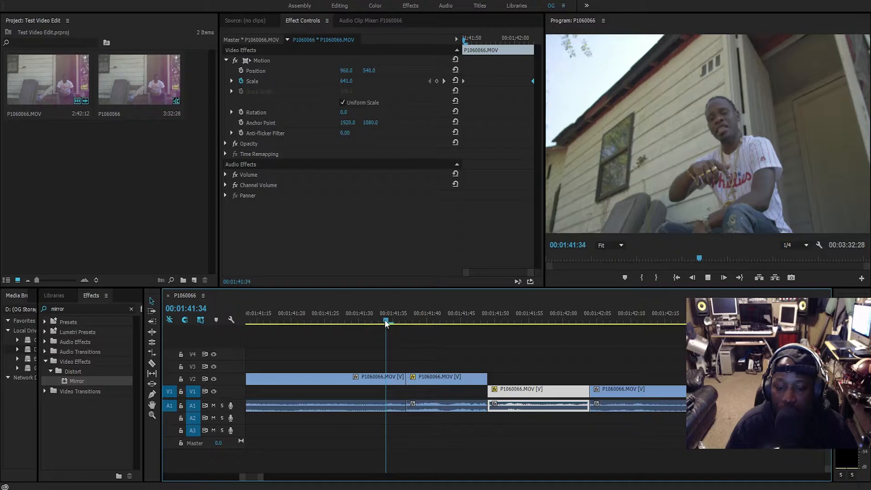
pyautogui.moveTo(433, 322); pyautogui.dragTo(398, 328)
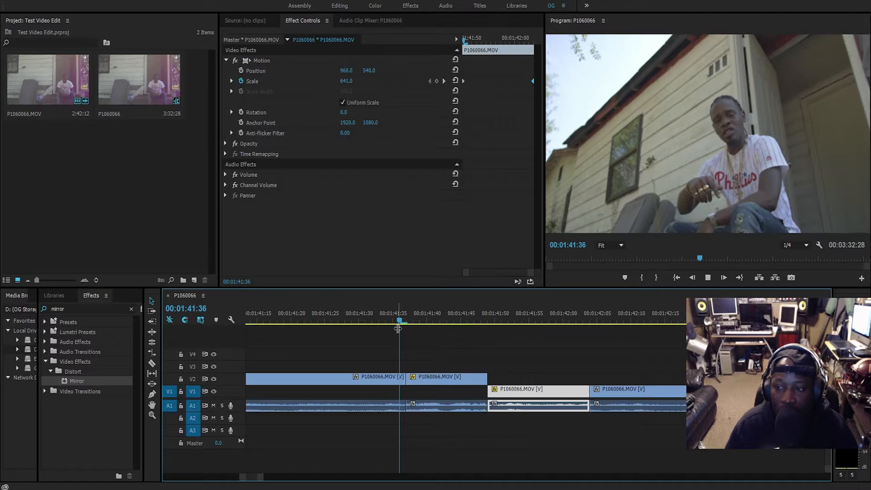
pyautogui.press('space')
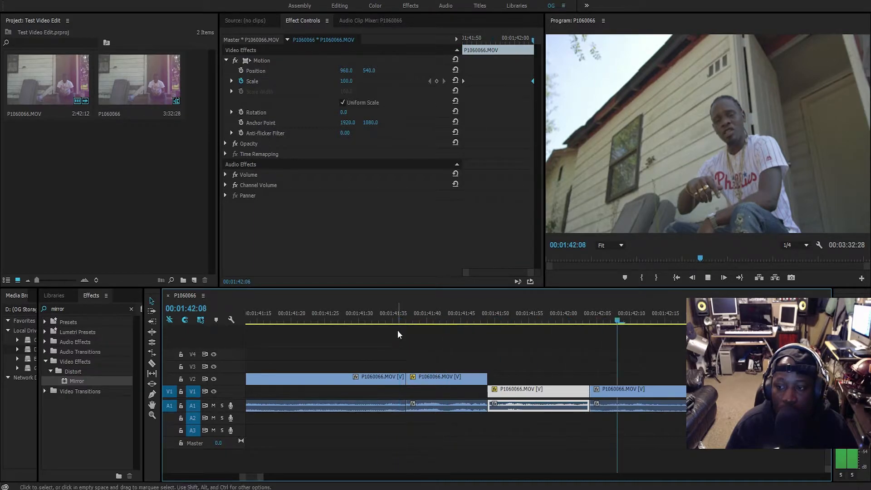
pyautogui.click(291, 447)
pyautogui.press('space')
pyautogui.moveTo(261, 477); pyautogui.dragTo(390, 476)
pyautogui.click(531, 320)
pyautogui.moveTo(531, 319); pyautogui.dragTo(527, 323)
pyautogui.moveTo(404, 477); pyautogui.dragTo(323, 477)
pyautogui.press('space')
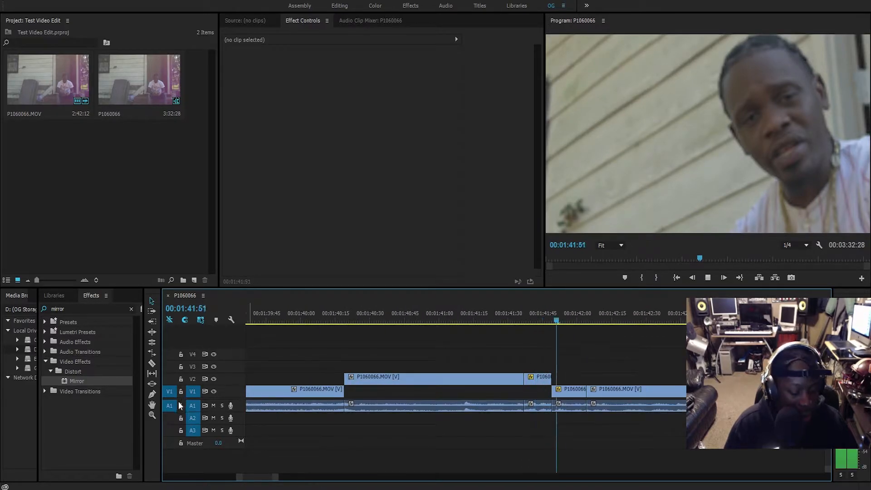
# Save the project and play the transition again from 00:01:41:42 into the last V1 segment
pyautogui.hotkey('ctrl', 's')
pyautogui.click(537, 313)
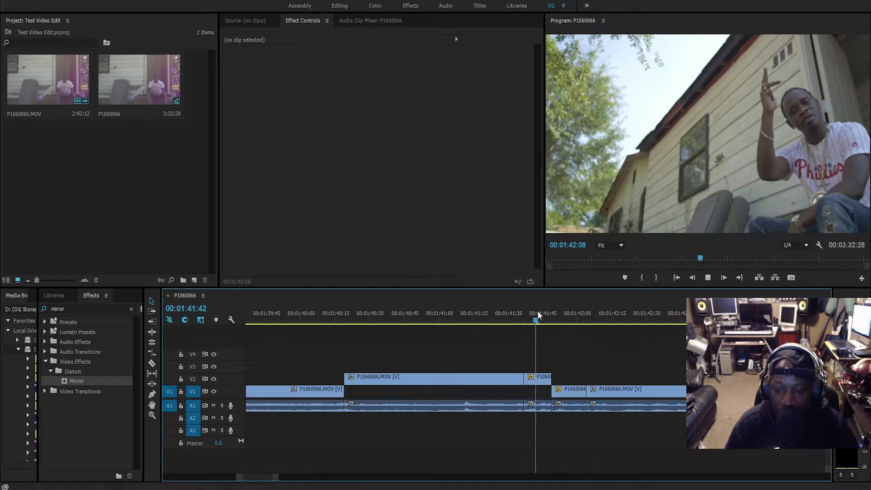
pyautogui.moveTo(277, 479); pyautogui.dragTo(321, 478)
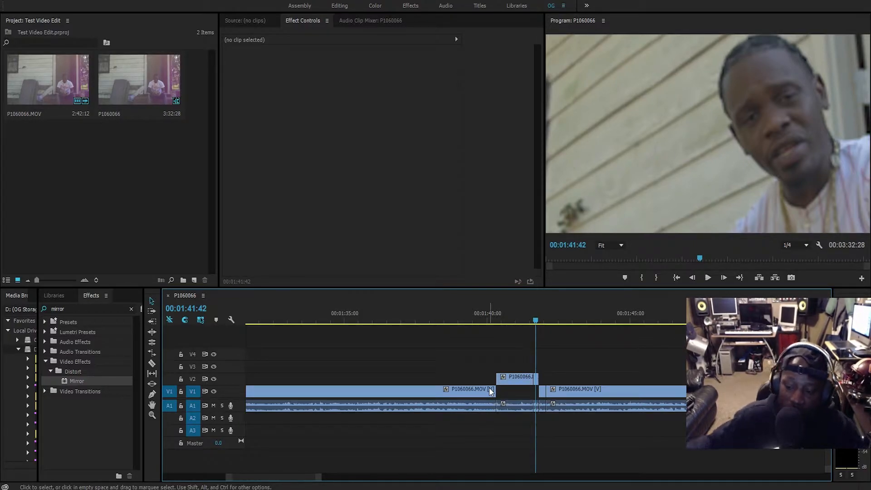
pyautogui.press('space')
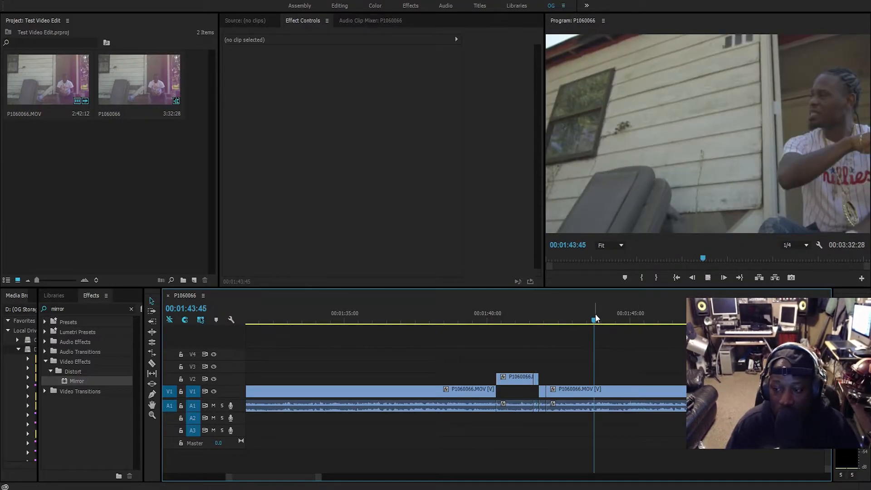
pyautogui.press('space')
# Remove the two short zoom pieces, extend the V2 clip to the start of the last V1 segment, and park the playhead at 00:01:41:44
pyautogui.moveTo(320, 478); pyautogui.dragTo(343, 479)
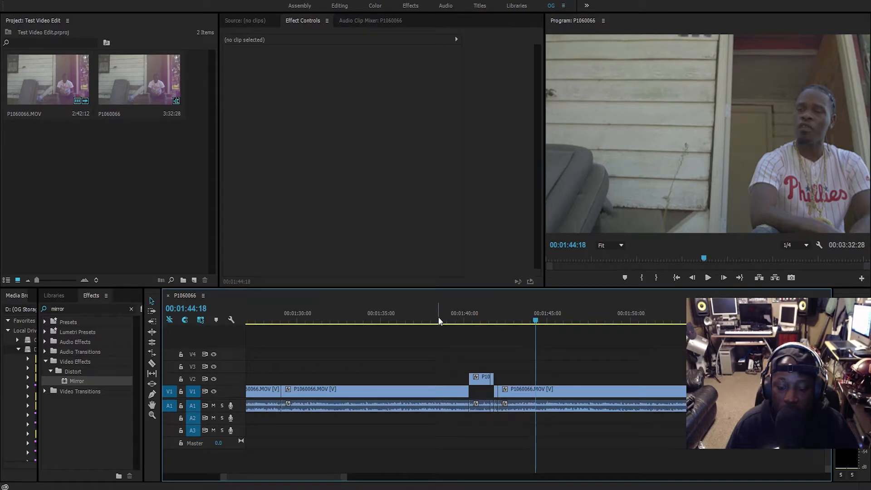
pyautogui.moveTo(496, 363); pyautogui.dragTo(498, 402)
pyautogui.moveTo(343, 479); pyautogui.dragTo(291, 479)
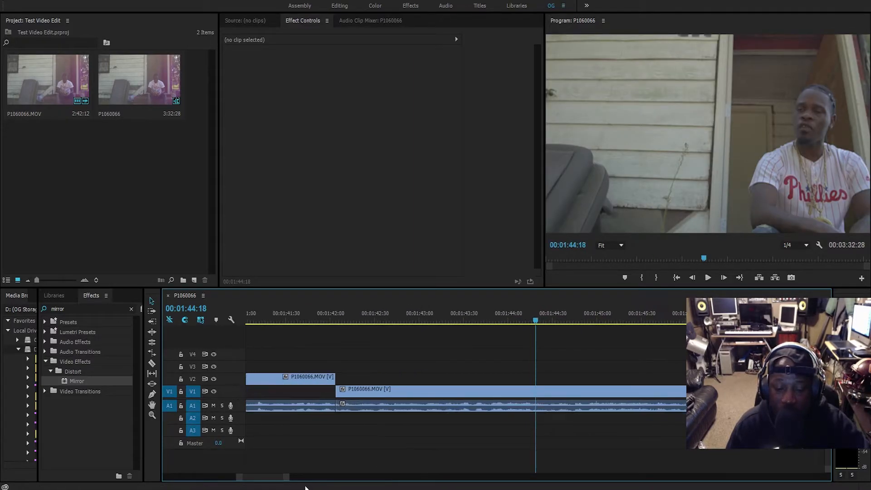
pyautogui.click(308, 315)
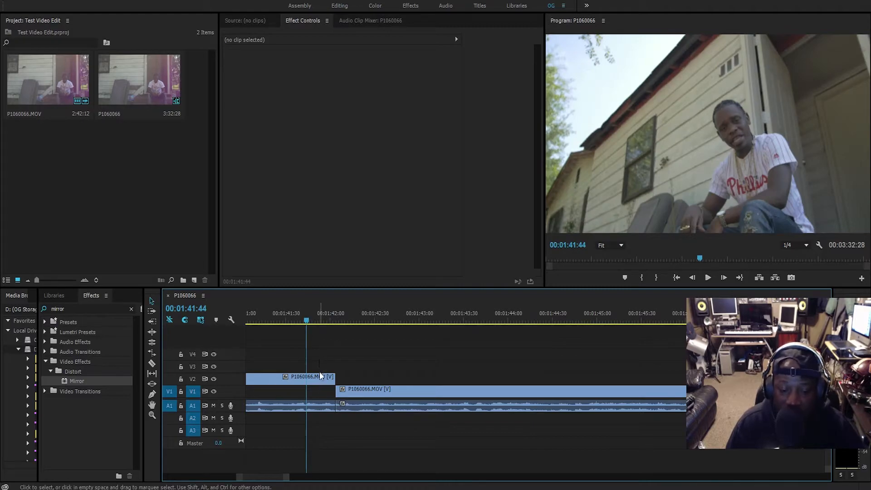
# Split the V2 clip at about 00:01:41:50, a few frames before the following V1 segment starts
pyautogui.moveTo(318, 320)
pyautogui.mouseDown()
pyautogui.moveTo(342, 322)
pyautogui.moveTo(325, 325)
pyautogui.mouseUp()
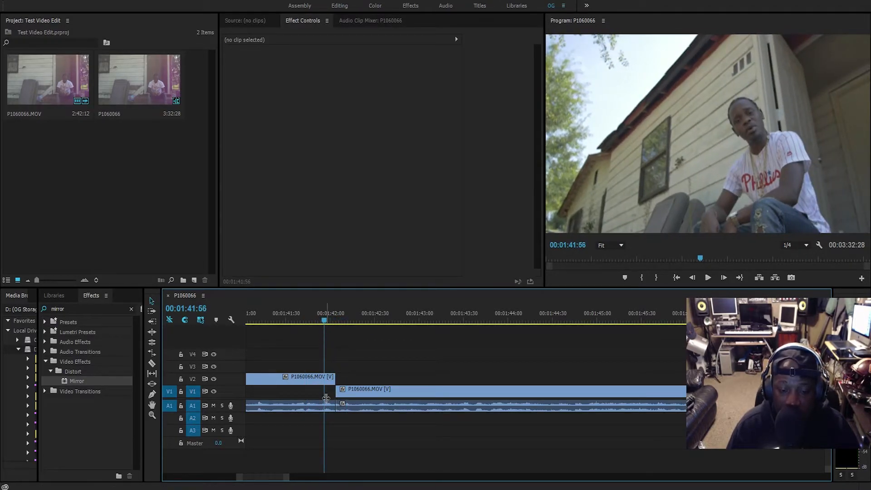
pyautogui.press('space')
pyautogui.press('space')
pyautogui.click(321, 320)
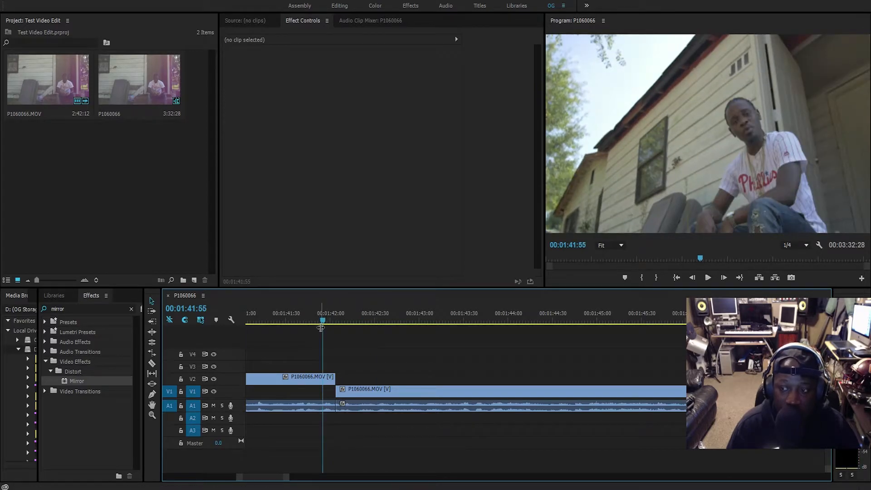
pyautogui.press('space')
pyautogui.press('space')
pyautogui.press('c')
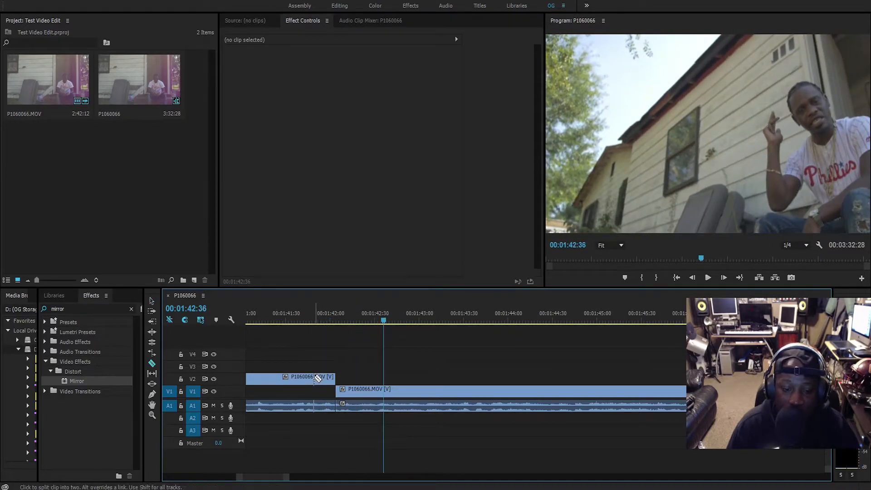
pyautogui.click(314, 379)
pyautogui.press('v')
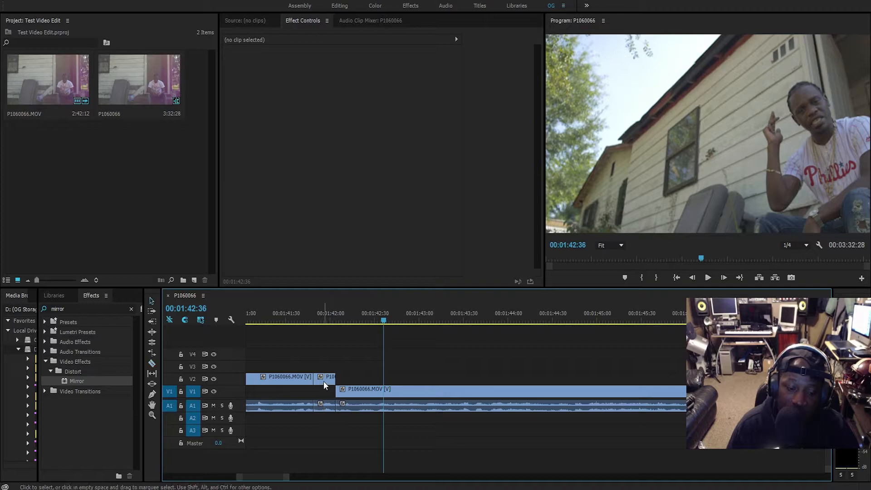
# Speed up the short V2 end piece through Speed/Duration and extend its end back to the start of the V1 segment
pyautogui.rightClick(324, 382)
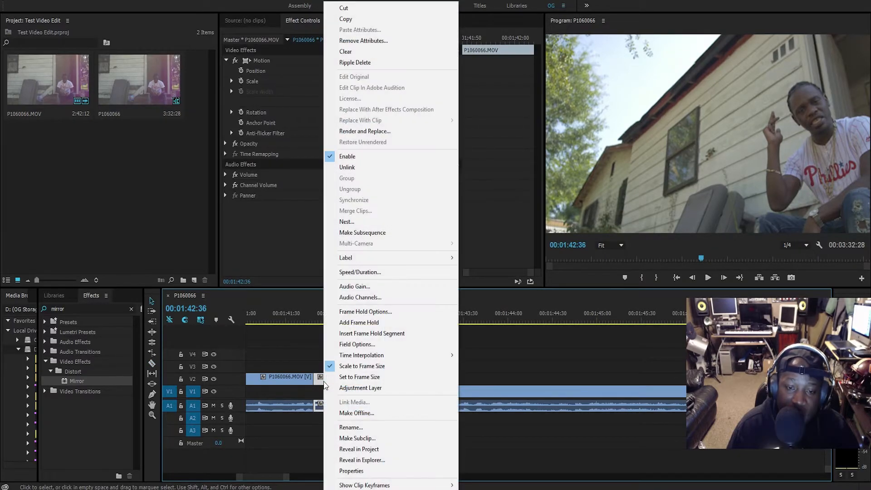
pyautogui.click(364, 272)
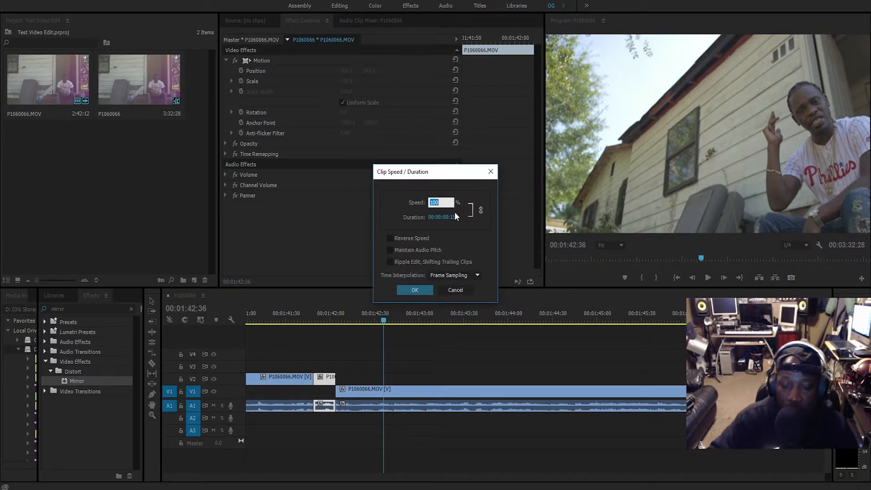
pyautogui.press('Return')
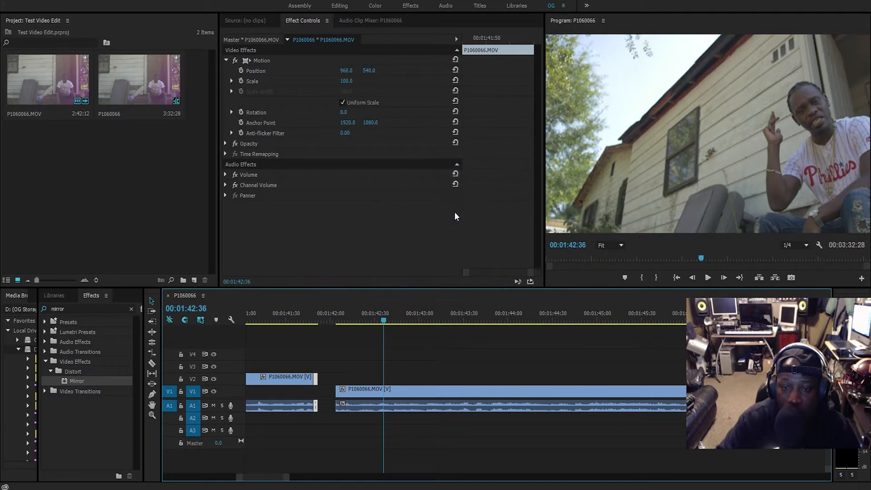
pyautogui.moveTo(324, 379); pyautogui.dragTo(336, 379)
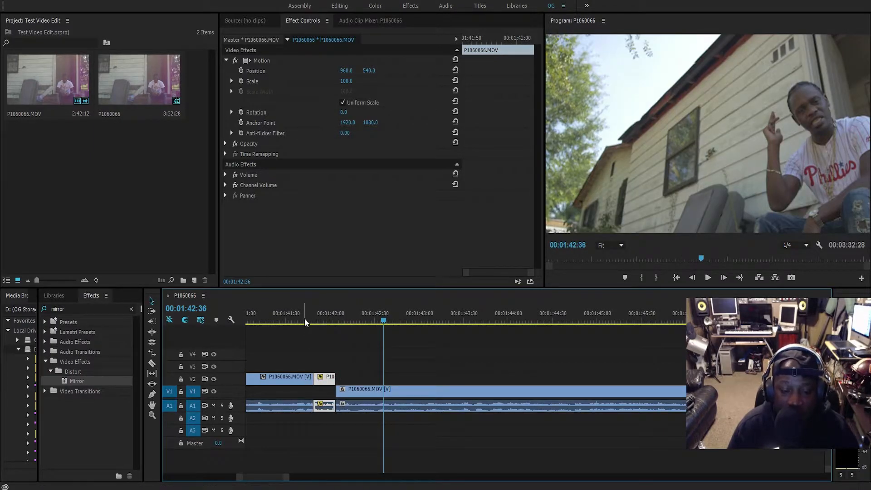
# Unlink the audio from the sped-up V2 piece and delete it after previewing the piece
pyautogui.moveTo(313, 321); pyautogui.dragTo(340, 320)
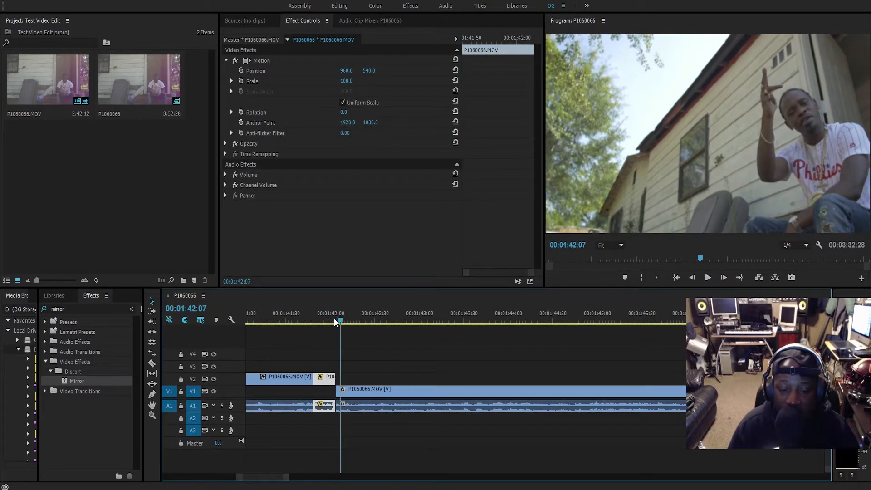
pyautogui.click(307, 320)
pyautogui.press('space')
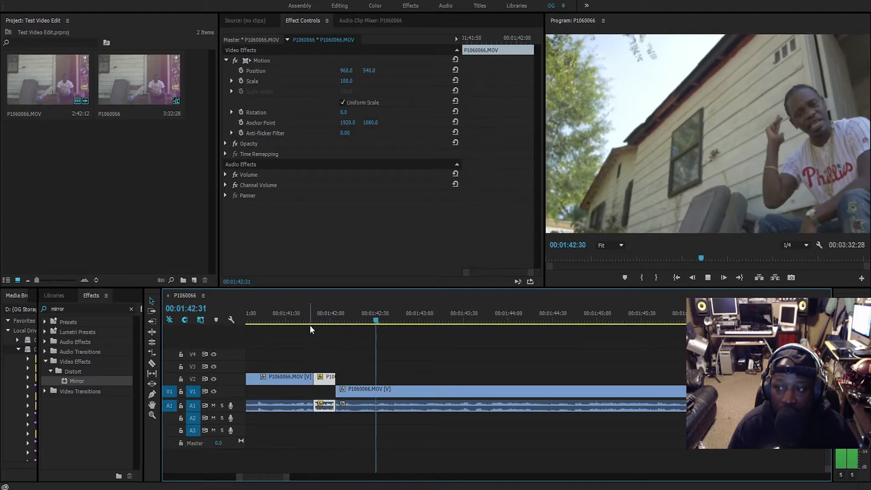
pyautogui.press('space')
pyautogui.rightClick(326, 405)
pyautogui.click(369, 177)
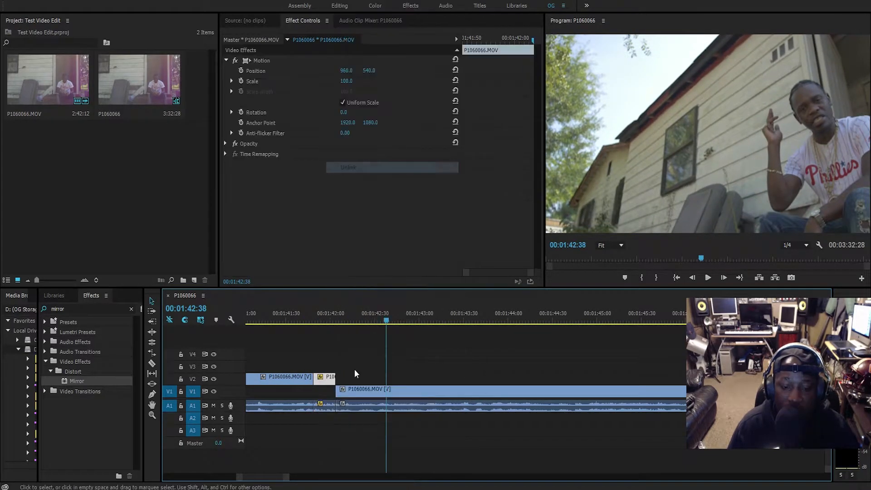
pyautogui.press('Delete')
# Play back the sped-up V2 piece repeatedly from about 00:01:41:40 into the V1 segment
pyautogui.press('space')
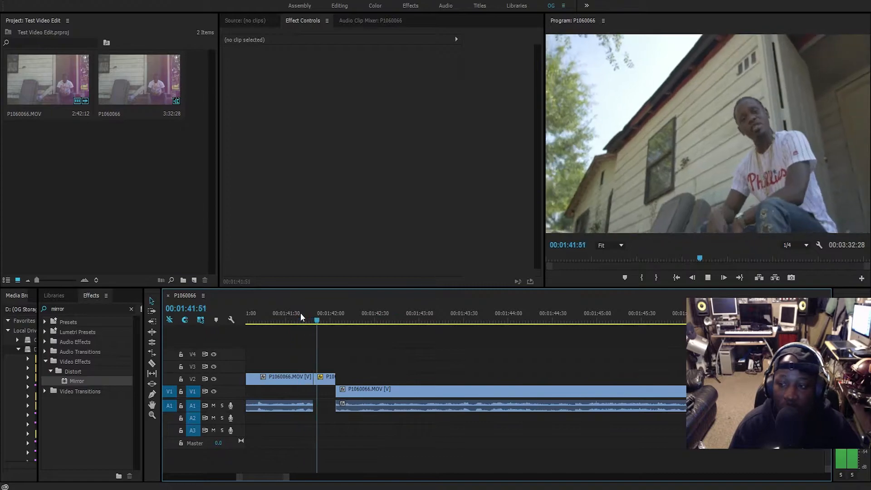
pyautogui.press('space')
pyautogui.click(301, 319)
pyautogui.press('space')
pyautogui.press('space')
pyautogui.click(301, 319)
pyautogui.press('space')
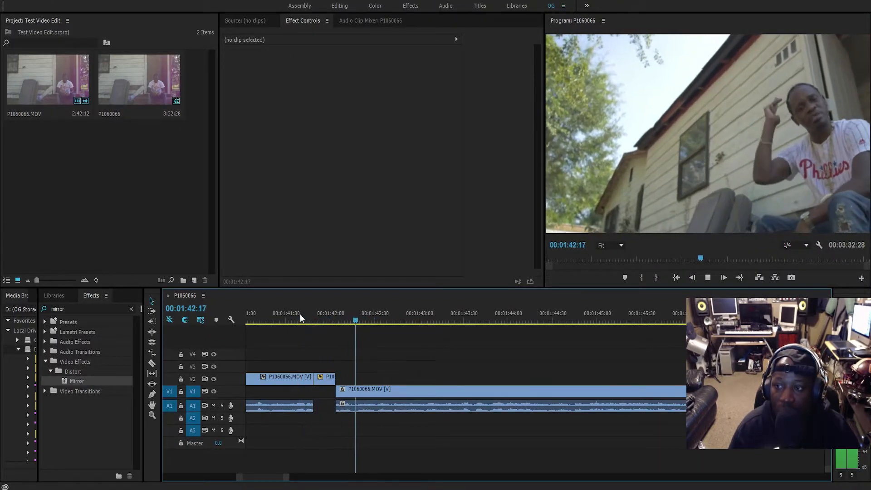
pyautogui.moveTo(313, 313)
pyautogui.mouseDown()
pyautogui.moveTo(350, 320)
pyautogui.moveTo(302, 324)
pyautogui.mouseUp()
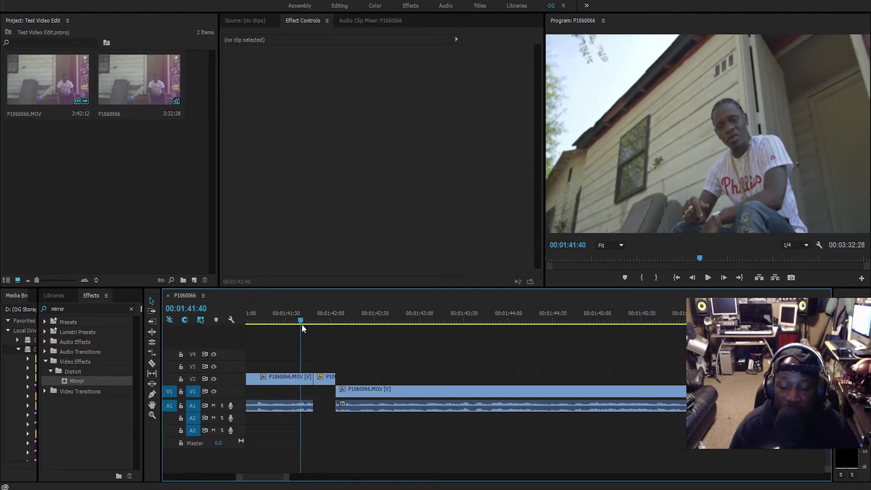
pyautogui.press('space')
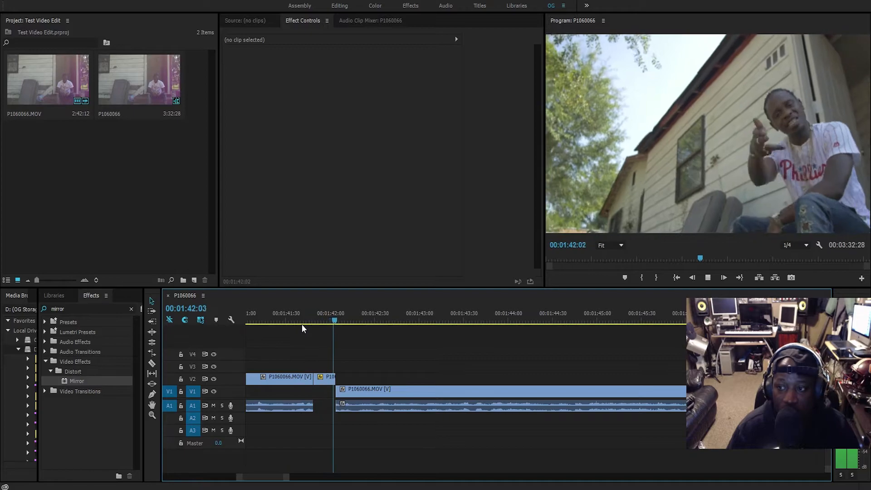
pyautogui.press('space')
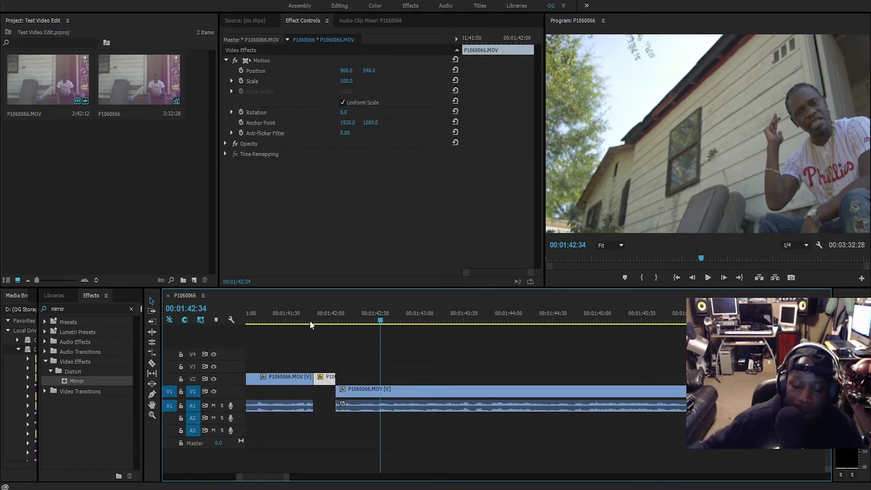
# Split the long V1 segment at 00:01:42:34 and about 00:01:43:04, and select the piece in between
pyautogui.press('c')
pyautogui.click(382, 390)
pyautogui.click(427, 390)
pyautogui.press('v')
pyautogui.click(399, 393)
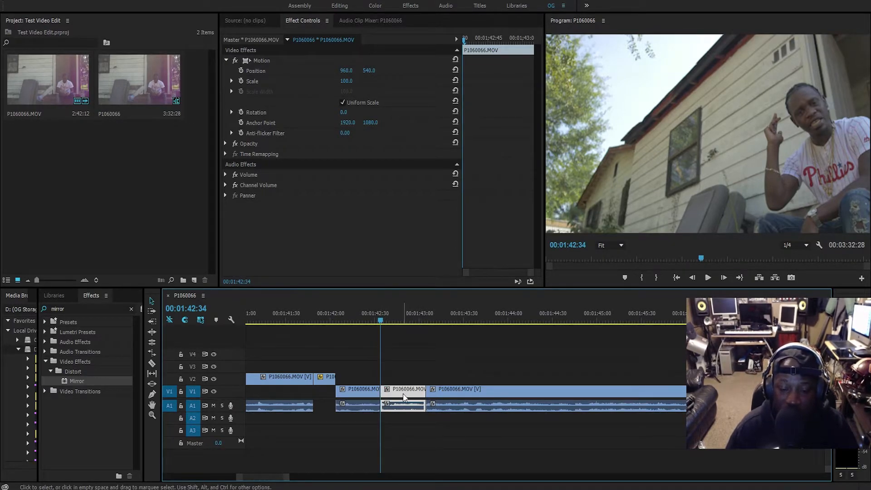
# Isolate a short V1 piece by splitting the last segment at 00:01:48:02 and about 00:01:48:11, and select it
pyautogui.press('space')
pyautogui.press('space')
pyautogui.moveTo(494, 319); pyautogui.dragTo(759, 277)
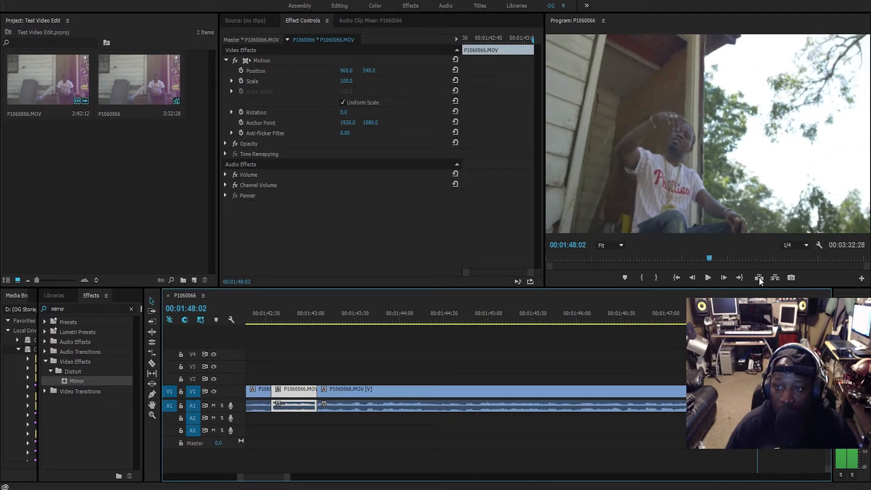
pyautogui.press('c')
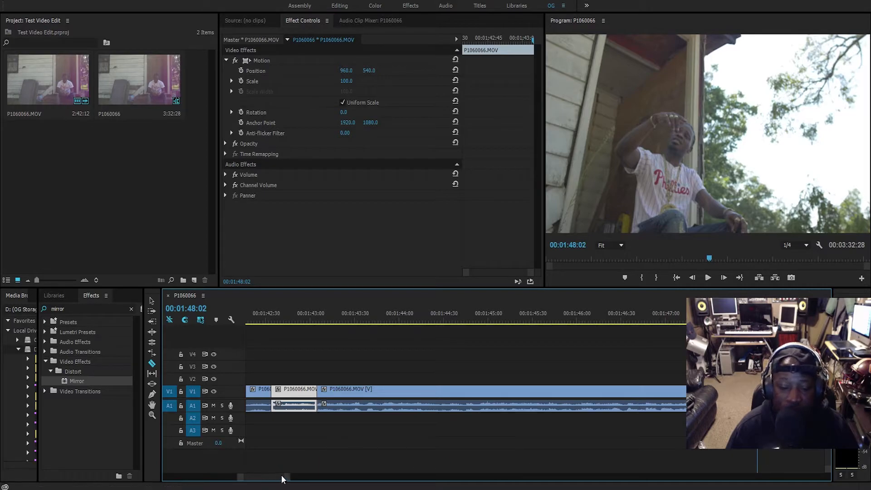
pyautogui.moveTo(286, 477); pyautogui.dragTo(292, 476)
pyautogui.click(546, 391)
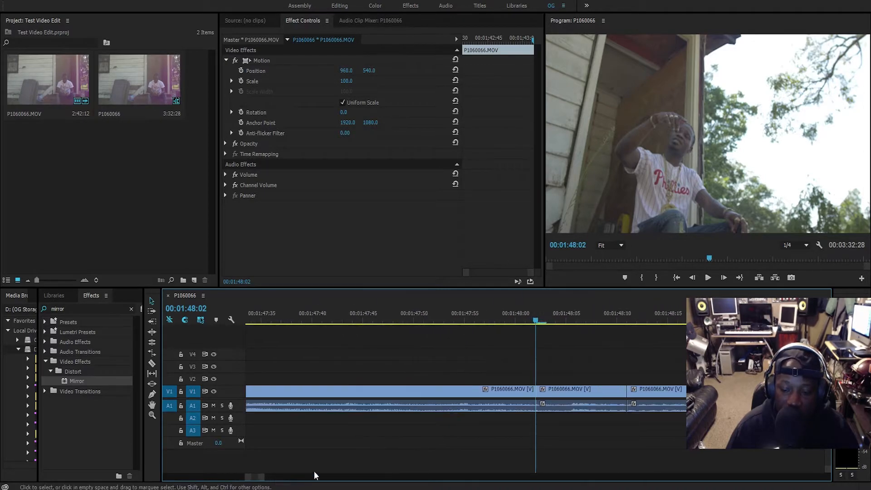
pyautogui.click(562, 392)
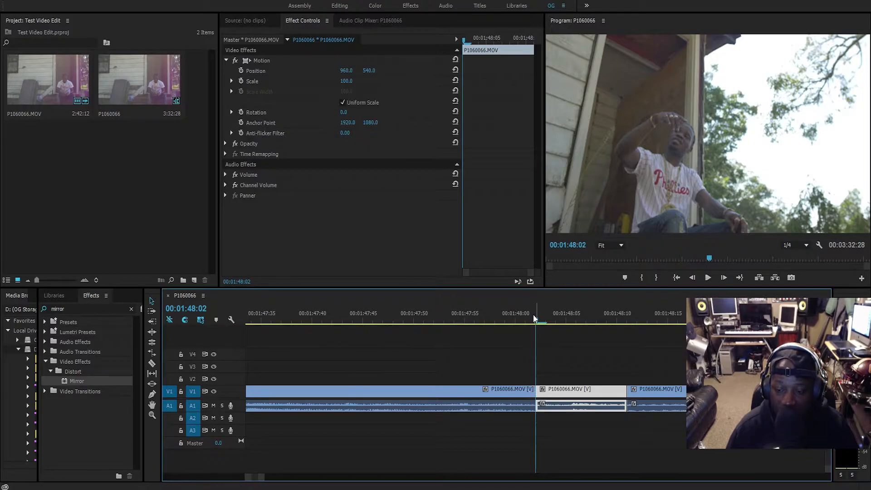
# Paste a copy of the short V1 piece at 00:01:48:14 and move it onto V3, directly above the original
pyautogui.moveTo(539, 319); pyautogui.dragTo(606, 317)
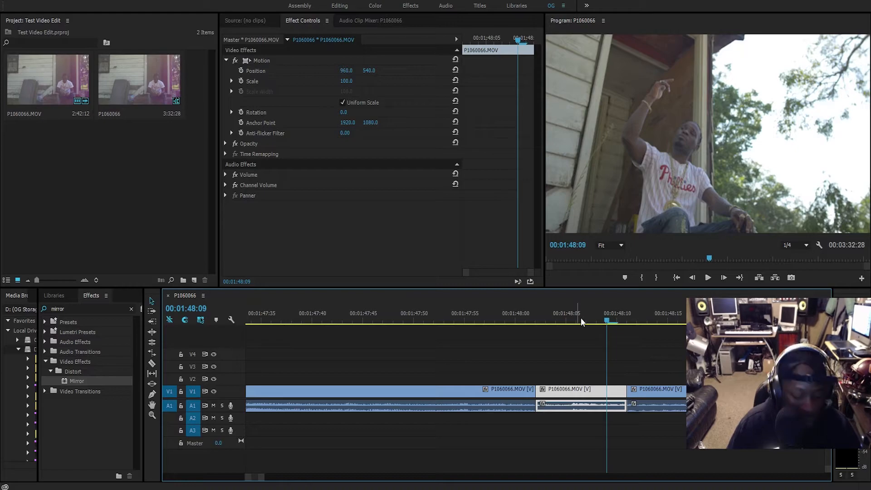
pyautogui.click(538, 319)
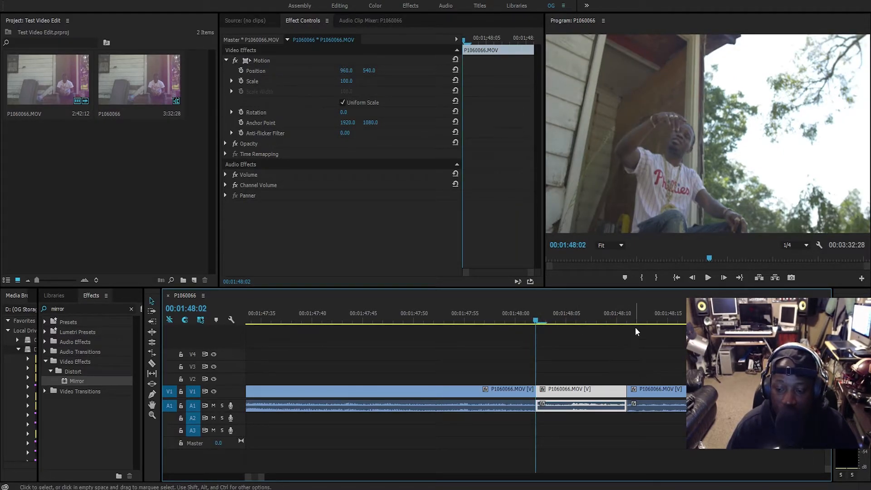
pyautogui.click(627, 313)
pyautogui.moveTo(593, 320); pyautogui.dragTo(607, 319)
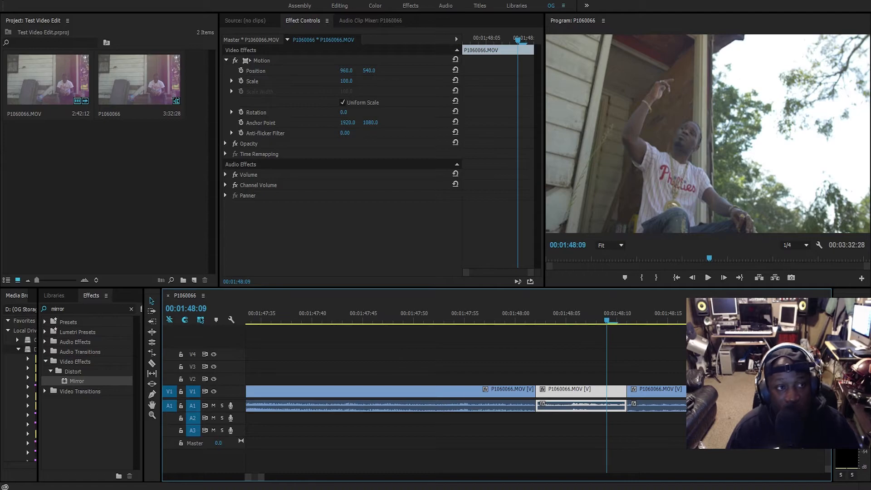
pyautogui.click(659, 322)
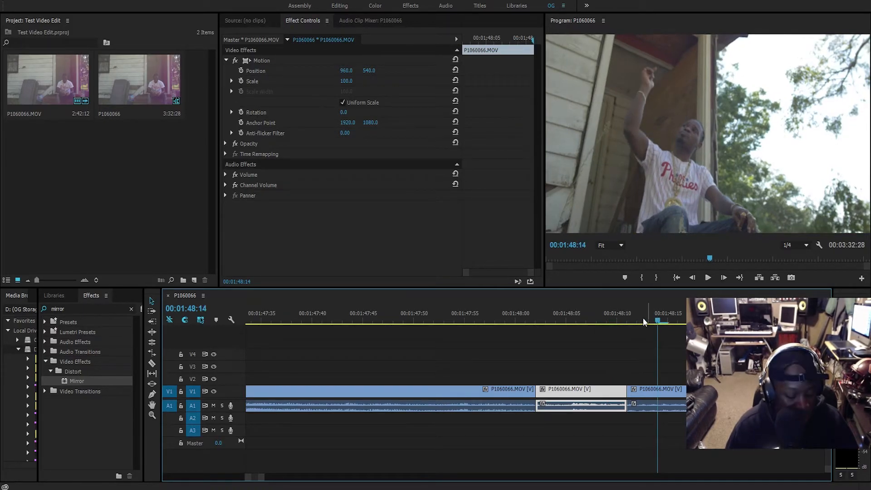
pyautogui.hotkey('ctrl', 'k')
pyautogui.moveTo(683, 393); pyautogui.dragTo(556, 374)
# Unlink the audio of the two stacked pieces at 00:01:48:02 and delete it from A1
pyautogui.rightClick(551, 371)
pyautogui.click(586, 167)
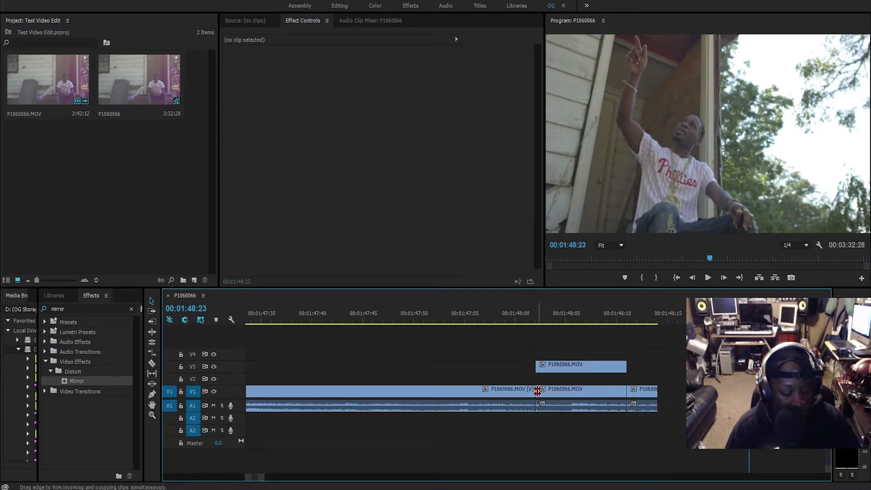
pyautogui.rightClick(558, 407)
pyautogui.click(554, 437)
pyautogui.click(558, 406)
pyautogui.press('Delete')
# Shift the V3 piece two frames later to start at 00:01:48:04 and play the overlap from 00:01:48:02
pyautogui.click(589, 368)
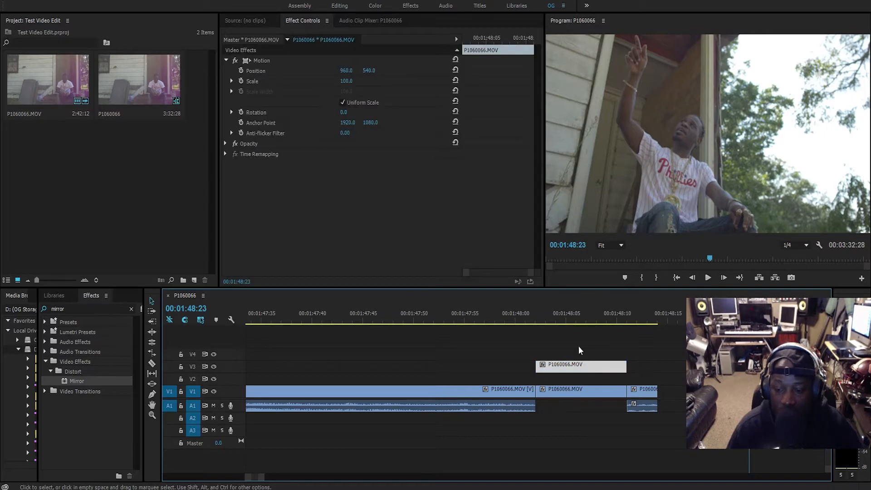
pyautogui.click(546, 319)
pyautogui.moveTo(563, 371); pyautogui.dragTo(583, 370)
pyautogui.moveTo(544, 319); pyautogui.dragTo(536, 320)
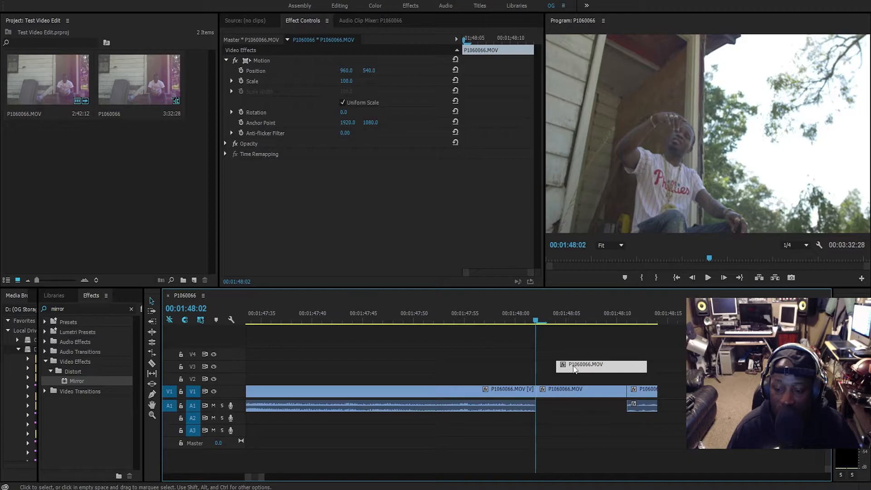
pyautogui.moveTo(574, 367)
pyautogui.mouseDown()
pyautogui.moveTo(553, 373)
pyautogui.moveTo(571, 371)
pyautogui.mouseUp()
pyautogui.press('space')
pyautogui.press('space')
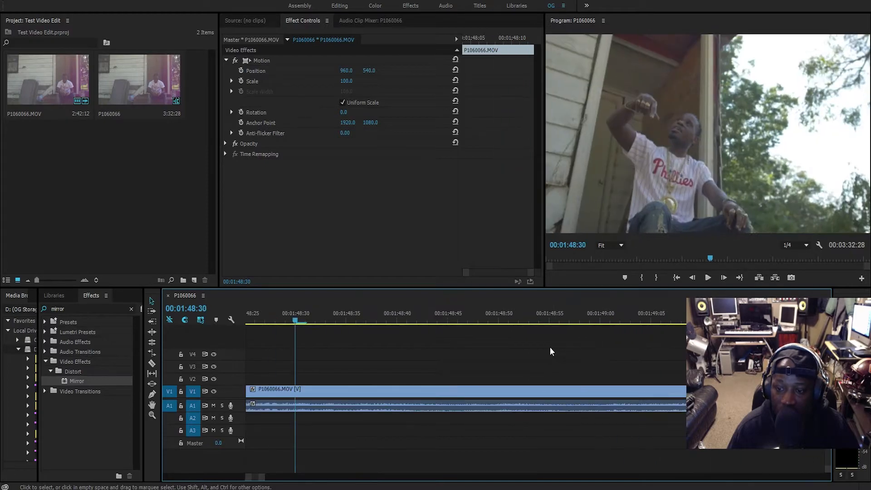
# Shift the V3 piece to 00:01:48:05, extend the following V1 clip to close the gap, and play the result
pyautogui.moveTo(263, 478); pyautogui.dragTo(302, 477)
pyautogui.moveTo(509, 318); pyautogui.dragTo(511, 318)
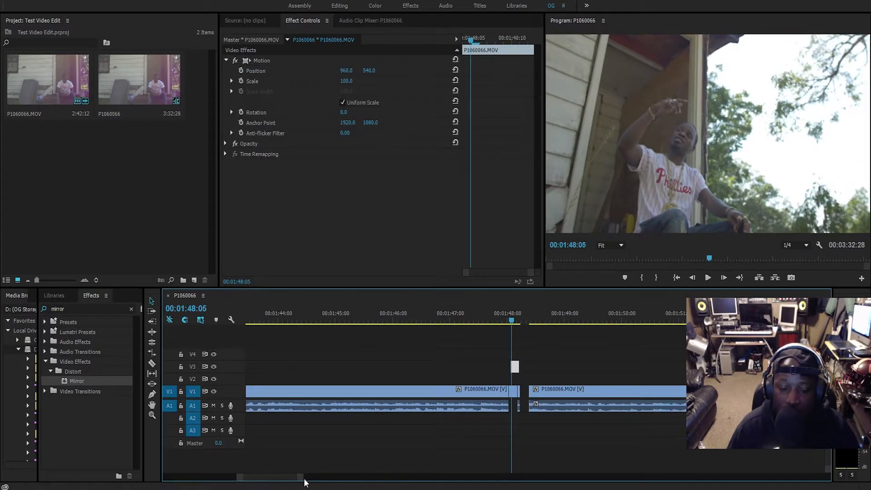
pyautogui.moveTo(302, 478); pyautogui.dragTo(267, 478)
pyautogui.moveTo(586, 370); pyautogui.dragTo(597, 370)
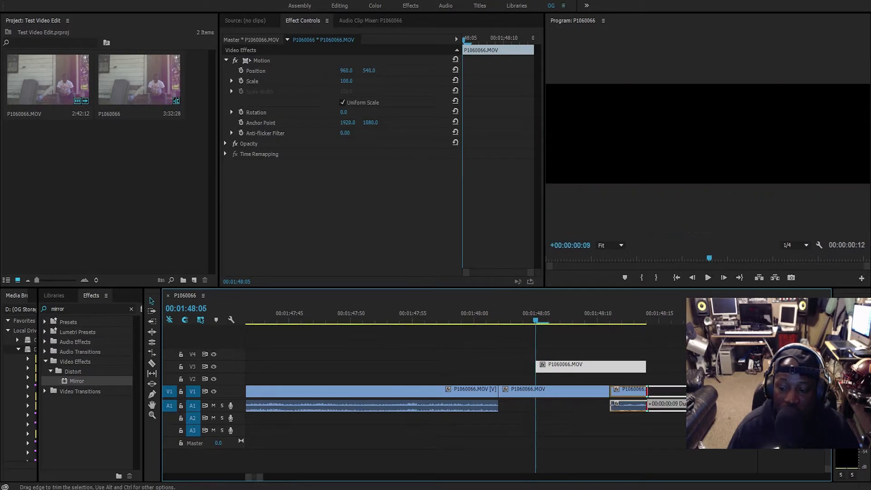
pyautogui.click(528, 320)
pyautogui.moveTo(528, 320); pyautogui.dragTo(504, 321)
pyautogui.press('space')
pyautogui.press('space')
pyautogui.press('space')
pyautogui.click(464, 316)
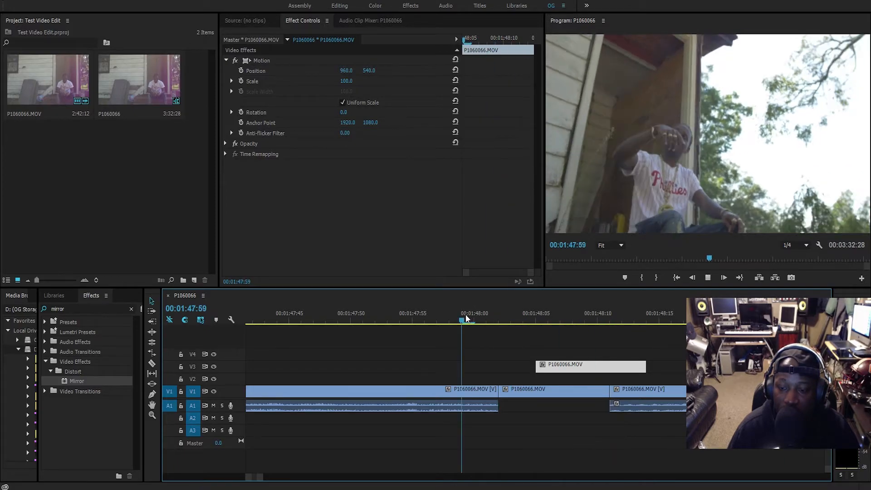
pyautogui.press('space')
pyautogui.press('space')
# Move the next V1 clip clear, place the V3 piece on V2 at 00:01:48:02, and extend both stacked pieces to 00:01:48:16
pyautogui.moveTo(553, 363); pyautogui.dragTo(578, 365)
pyautogui.moveTo(613, 387); pyautogui.dragTo(695, 386)
pyautogui.moveTo(609, 391); pyautogui.dragTo(672, 391)
pyautogui.moveTo(575, 369); pyautogui.dragTo(515, 377)
pyautogui.moveTo(609, 378); pyautogui.dragTo(671, 378)
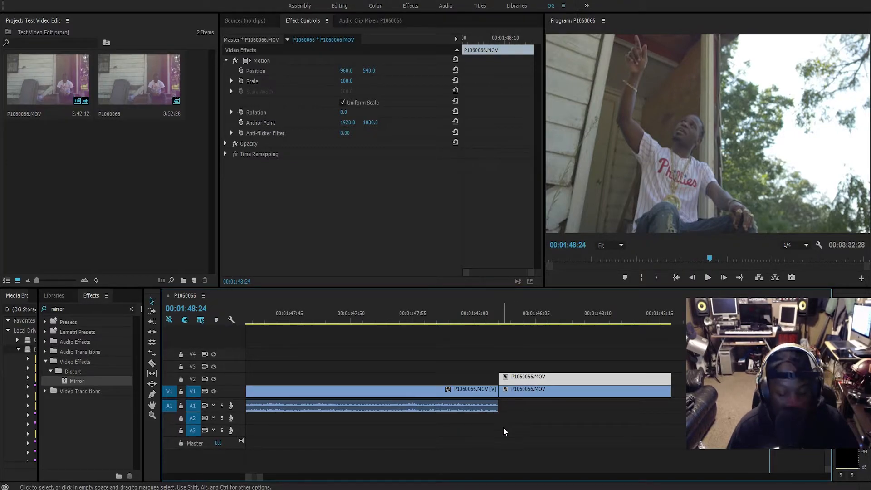
# Paste a copy of the stacked piece onto V1 at 00:01:48:17, just after the V1 and V2 pair
pyautogui.click(688, 314)
pyautogui.hotkey('ctrl', 'v')
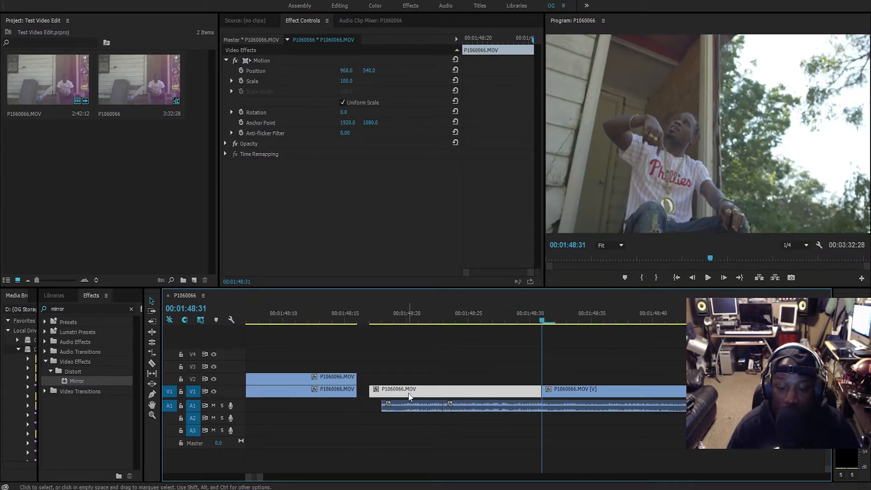
pyautogui.moveTo(260, 477); pyautogui.dragTo(296, 479)
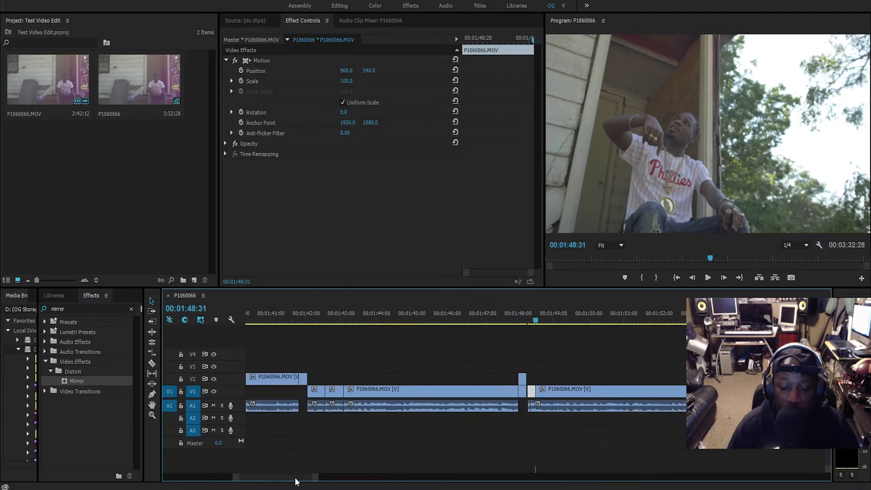
# Move the pasted V1 copy onto V3 and stagger the stack, starting the V2 piece at 00:01:48:04 and the V3 piece at 00:01:48:06
pyautogui.moveTo(530, 388); pyautogui.dragTo(522, 368)
pyautogui.press('Up')
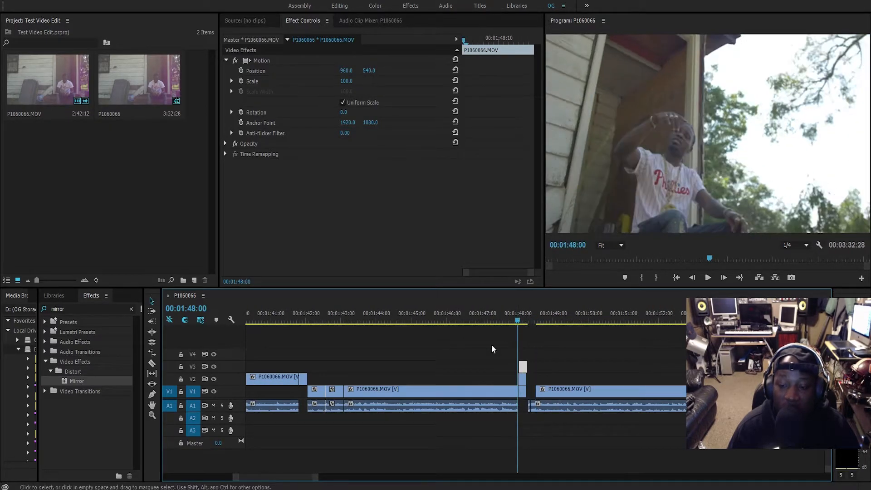
pyautogui.moveTo(316, 480); pyautogui.dragTo(273, 478)
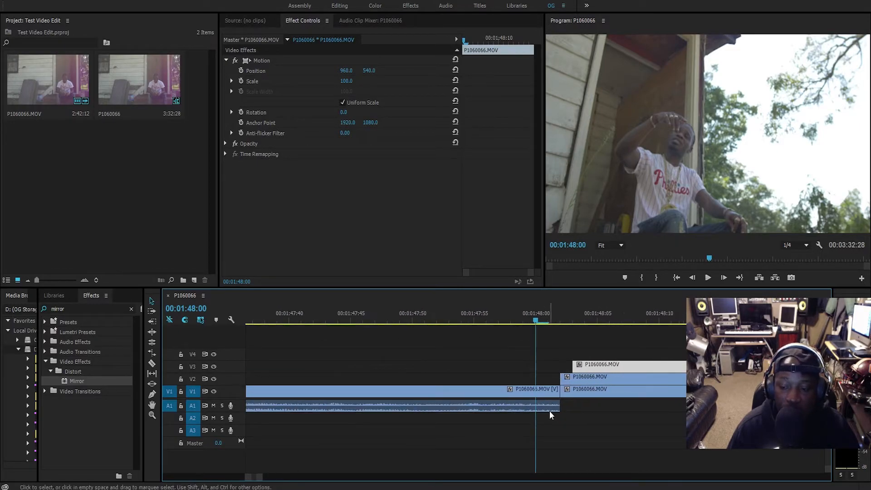
pyautogui.moveTo(580, 378); pyautogui.dragTo(605, 379)
pyautogui.moveTo(594, 367); pyautogui.dragTo(631, 365)
# Paste another copy of the piece at 00:01:48:20 and move it onto V4 to start at 00:01:48:09
pyautogui.moveTo(562, 319); pyautogui.dragTo(782, 320)
pyautogui.hotkey('ctrl', 'v')
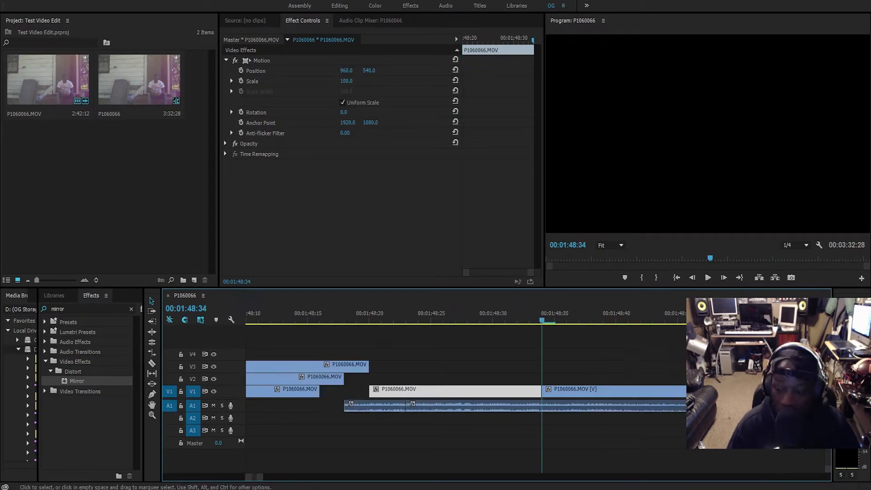
pyautogui.moveTo(443, 395); pyautogui.dragTo(471, 356)
# Play the four staggered layers repeatedly from about 00:01:48:02 to check the overlap
pyautogui.moveTo(314, 322)
pyautogui.mouseDown()
pyautogui.moveTo(452, 331)
pyautogui.moveTo(321, 328)
pyautogui.mouseUp()
pyautogui.press('space')
pyautogui.click(314, 328)
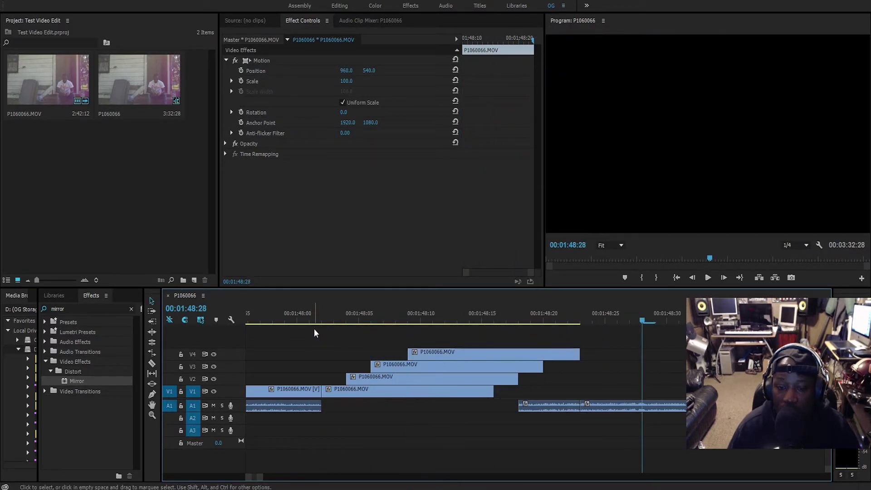
pyautogui.click(315, 312)
pyautogui.press('space')
pyautogui.click(323, 314)
pyautogui.press('space')
pyautogui.click(323, 315)
pyautogui.press('space')
pyautogui.click(323, 314)
pyautogui.press('space')
pyautogui.press('space')
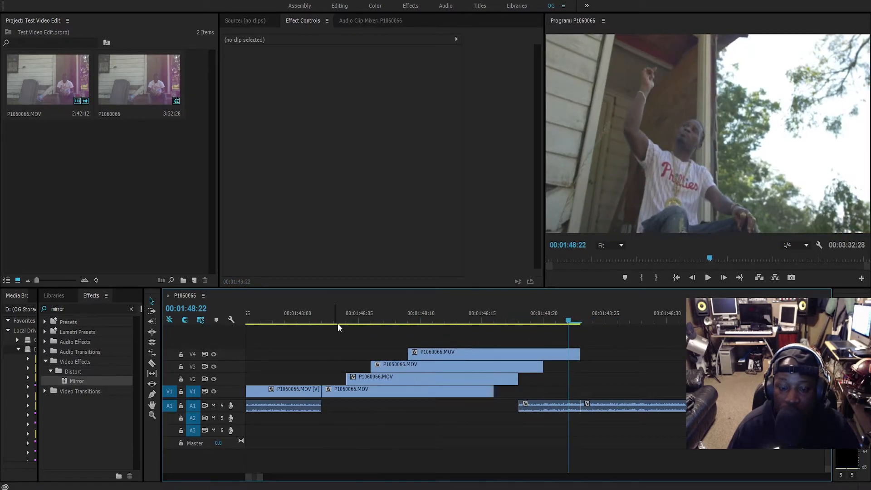
# Spread the upper layers to start at 00:01:48:06 on V2, 00:01:48:10 on V3 and 00:01:48:15 on V4, and play them
pyautogui.moveTo(362, 380); pyautogui.dragTo(521, 351)
pyautogui.click(303, 314)
pyautogui.press('space')
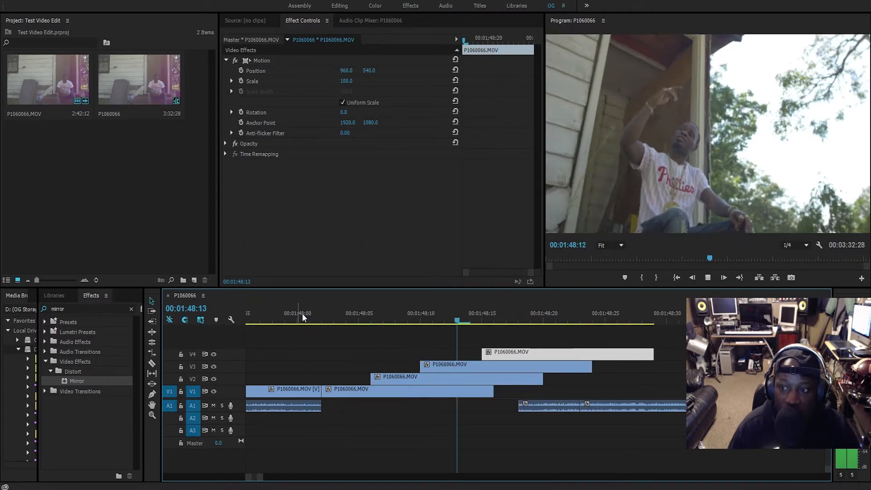
pyautogui.press('space')
# Widen the stagger to start V2 at 00:01:48:08, V3 at 00:01:48:13 and V4 at 00:01:48:22, and play the result
pyautogui.click(420, 382)
pyautogui.moveTo(420, 382); pyautogui.dragTo(489, 366)
pyautogui.click(538, 353)
pyautogui.moveTo(543, 354); pyautogui.dragTo(611, 352)
pyautogui.press('space')
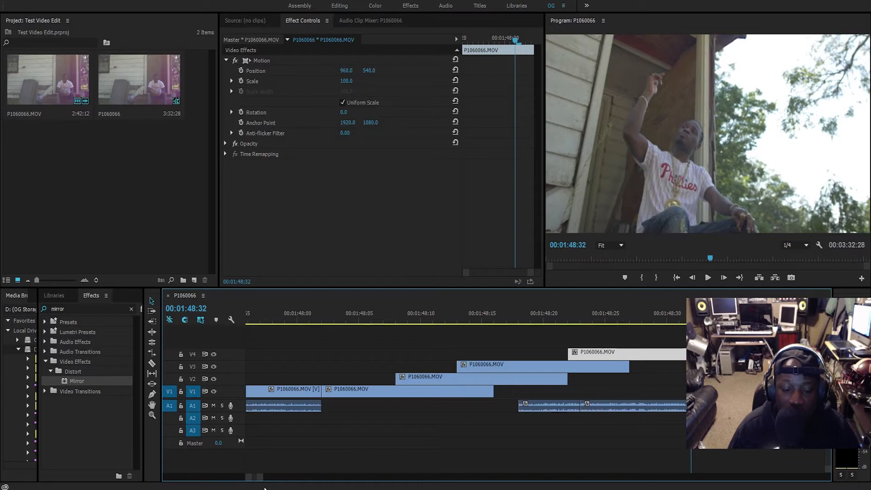
# Play the sequence across the staggered layers and return to 00:01:47:54, just before them
pyautogui.scroll(-6, 262, 483)
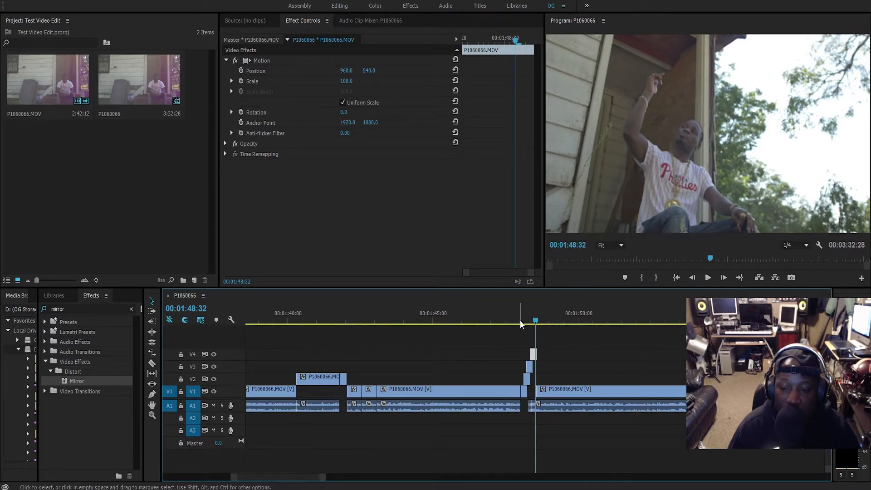
pyautogui.click(521, 321)
pyautogui.press('space')
pyautogui.click(519, 320)
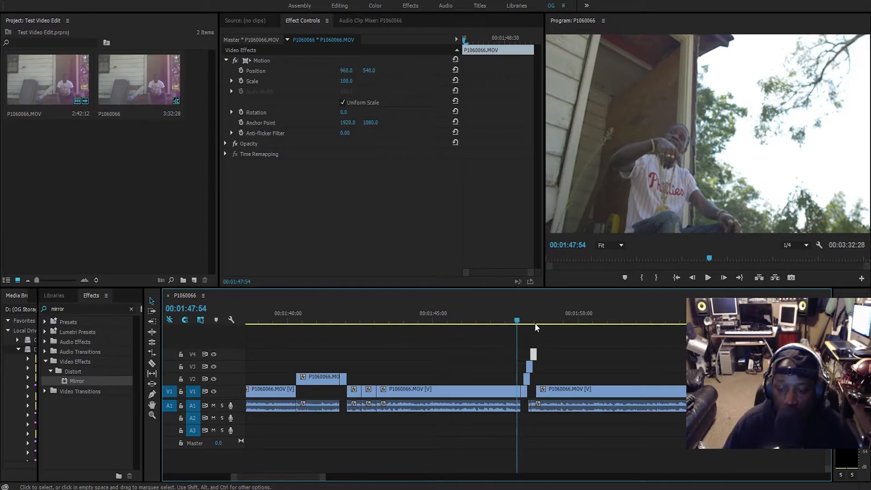
# Cut the V1 clip after the staggered layers at 00:01:51:41 and again at about 00:01:54
pyautogui.click(548, 321)
pyautogui.moveTo(323, 478); pyautogui.dragTo(347, 477)
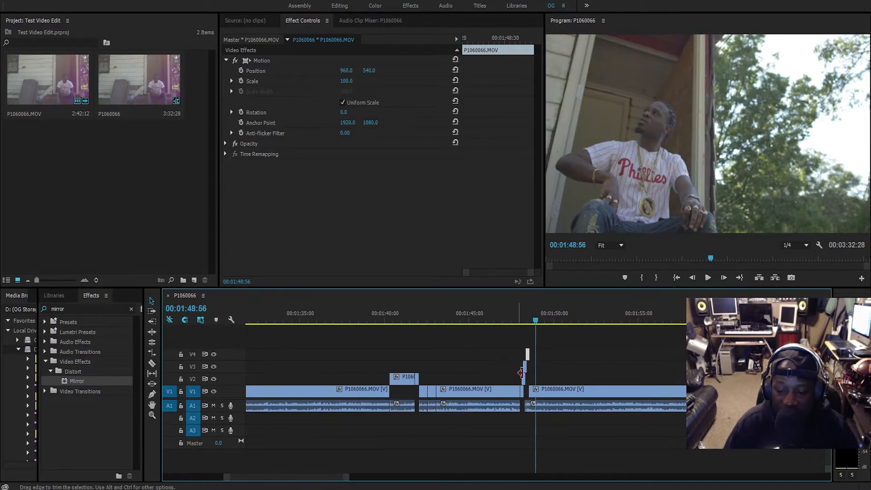
pyautogui.click(583, 320)
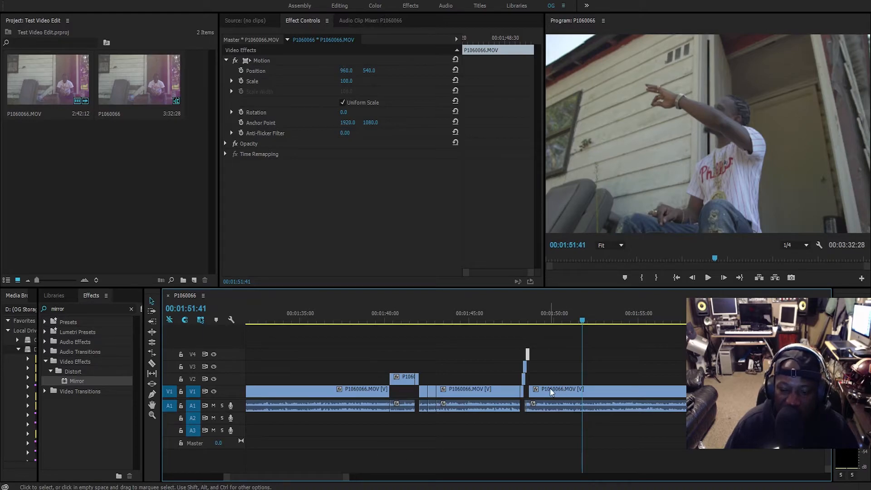
pyautogui.click(111, 168)
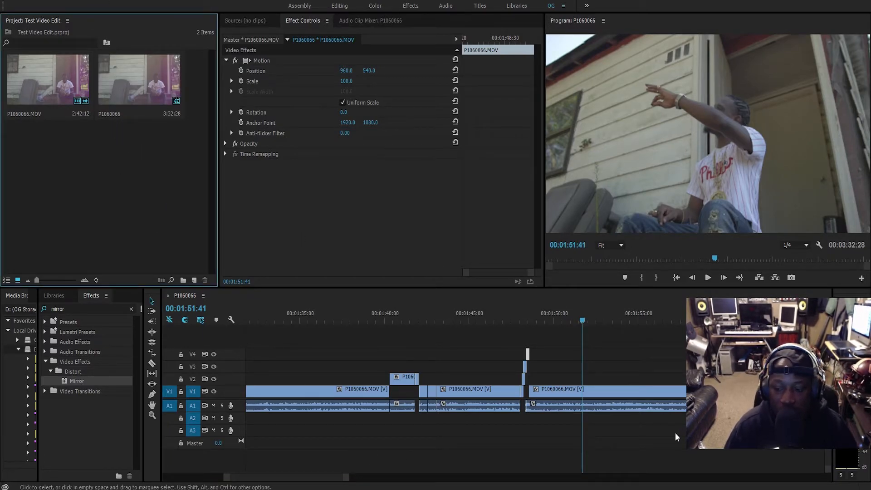
pyautogui.press('c')
pyautogui.click(582, 391)
pyautogui.click(623, 393)
pyautogui.press('v')
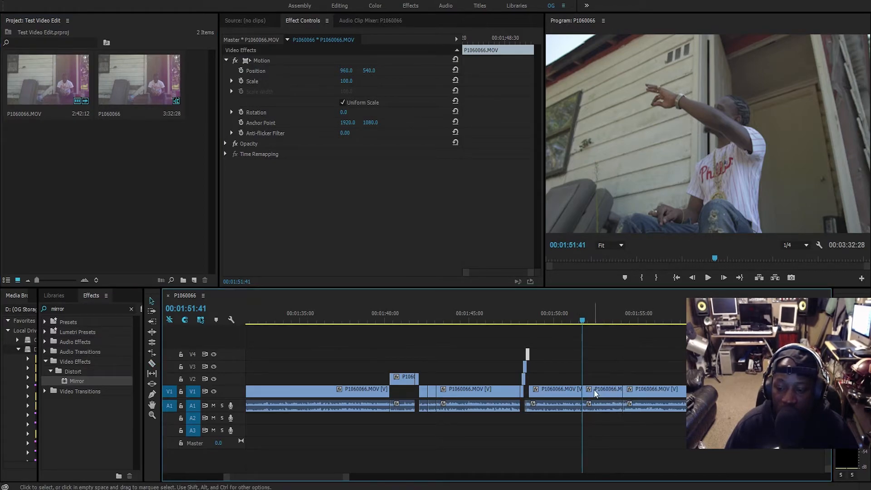
# Select the newly cut V1 piece and create a new title with the default 1920 by 1080, 60 fps settings
pyautogui.click(595, 393)
pyautogui.click(108, 2)
pyautogui.moveTo(115, 21)
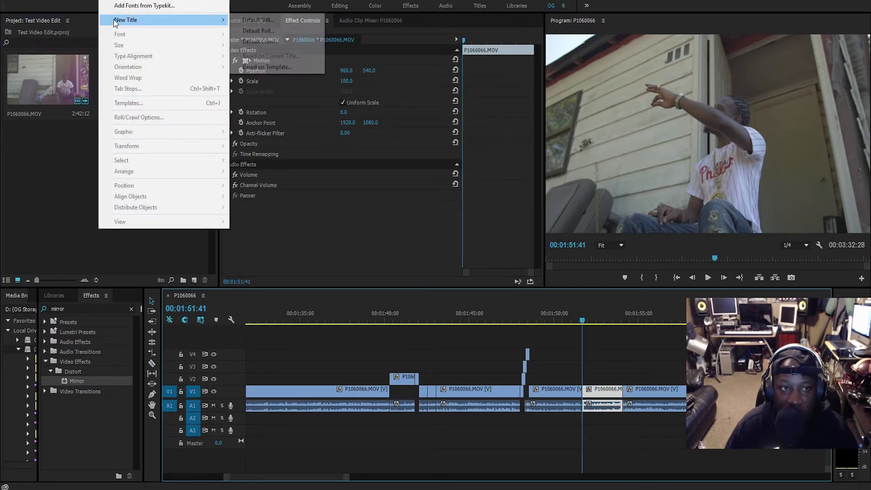
pyautogui.click(253, 27)
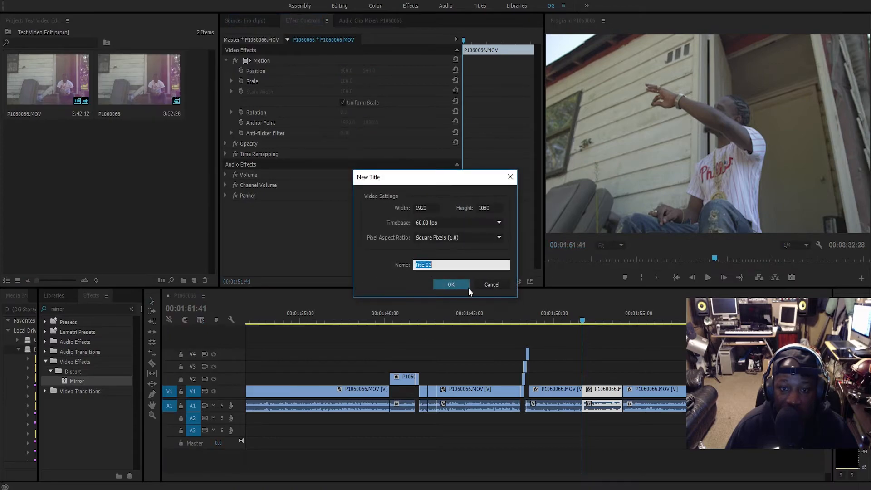
pyautogui.click(451, 282)
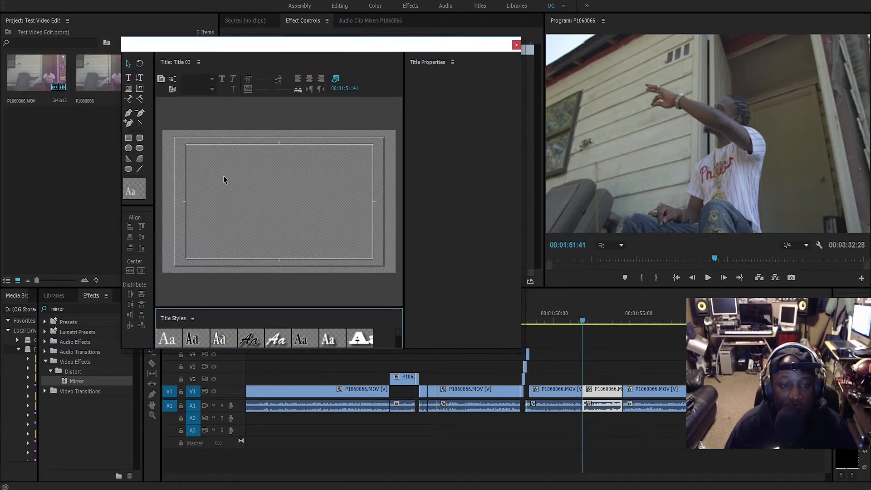
pyautogui.click(128, 137)
pyautogui.moveTo(179, 182); pyautogui.dragTo(377, 251)
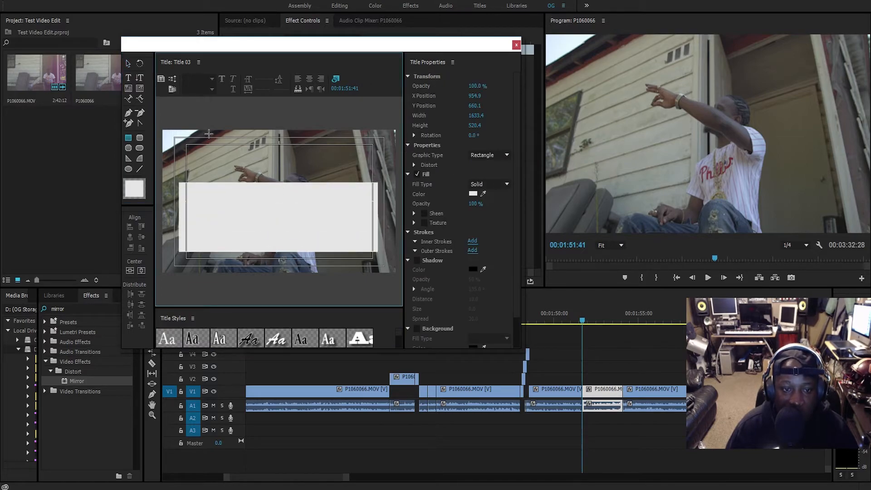
pyautogui.press('Delete')
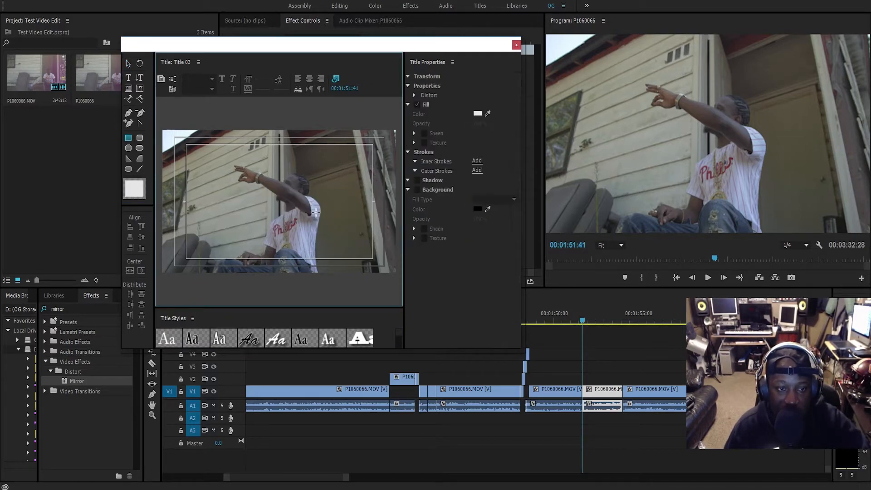
# Add the text "CHINO" near the middle of the title frame
pyautogui.click(128, 80)
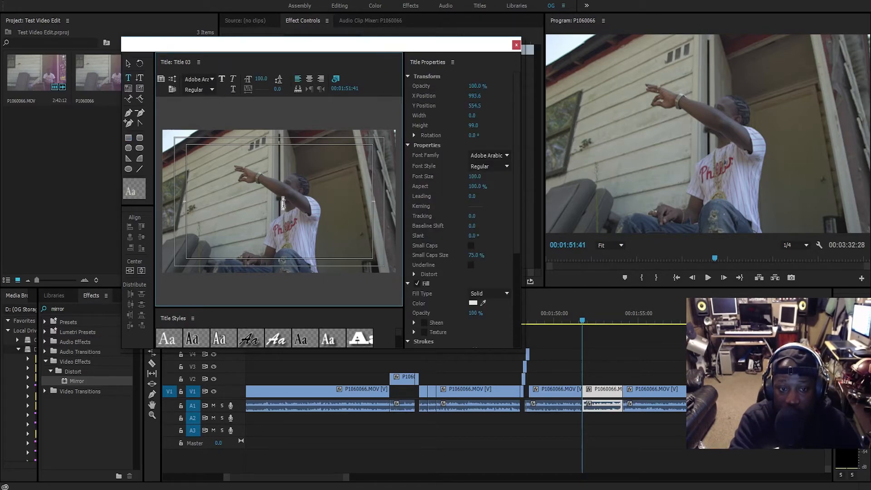
pyautogui.write('thin')
pyautogui.press('BackSpace')
pyautogui.press('BackSpace')
pyautogui.press('BackSpace')
pyautogui.press('BackSpace')
pyautogui.write('CHING')
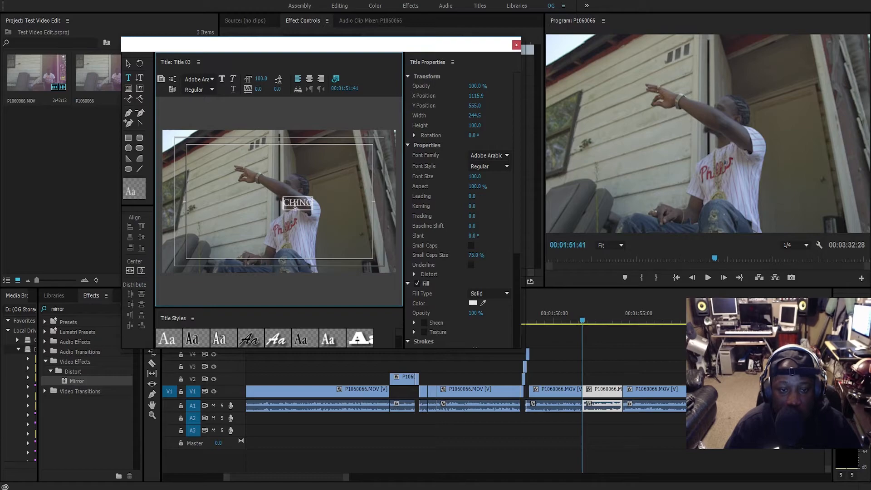
# Set the CHINO text to the Impact font, enlarge and position it to span nearly the full frame width, and close the title editor
pyautogui.click(202, 80)
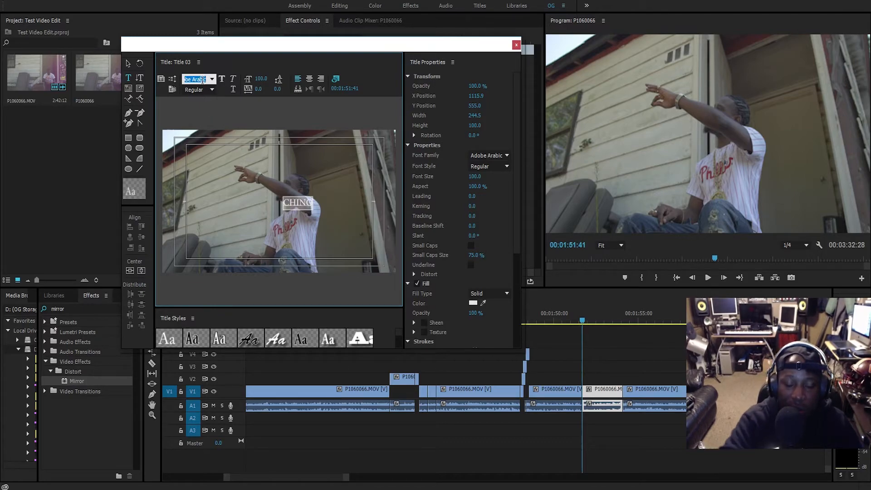
pyautogui.write('Impact')
pyautogui.press('Return')
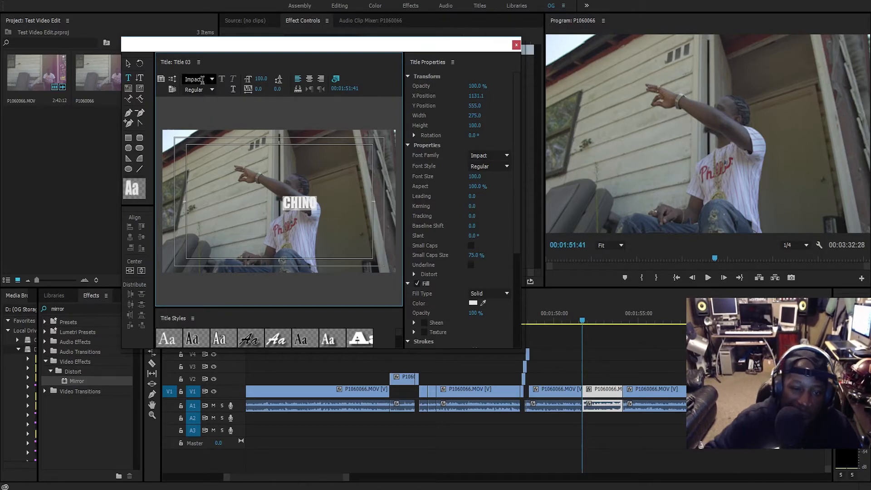
pyautogui.moveTo(261, 78); pyautogui.dragTo(316, 79)
pyautogui.click(129, 64)
pyautogui.moveTo(320, 211); pyautogui.dragTo(203, 181)
pyautogui.moveTo(374, 247); pyautogui.dragTo(393, 255)
pyautogui.click(282, 147)
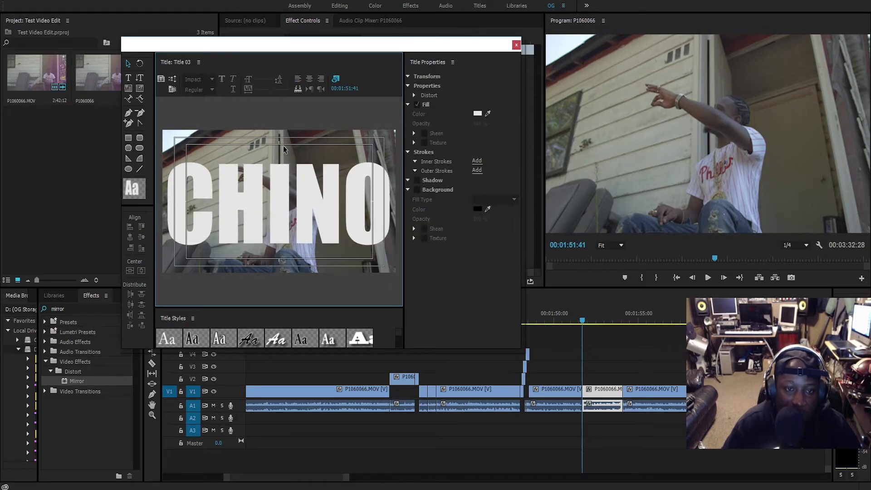
pyautogui.click(517, 45)
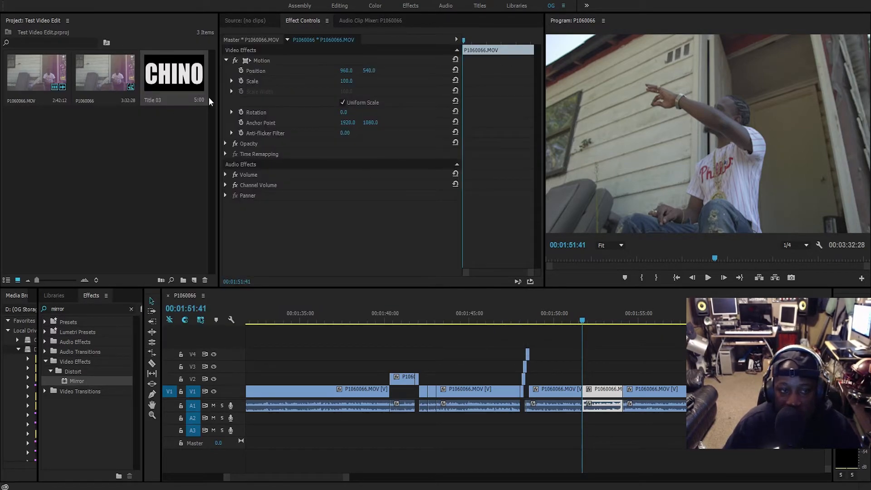
# Place Title 03 on V4 at 00:01:51:41, trim its end to match the cut V1 piece, and play it
pyautogui.moveTo(177, 85); pyautogui.dragTo(589, 353)
pyautogui.moveTo(662, 353); pyautogui.dragTo(622, 353)
pyautogui.moveTo(599, 320); pyautogui.dragTo(588, 323)
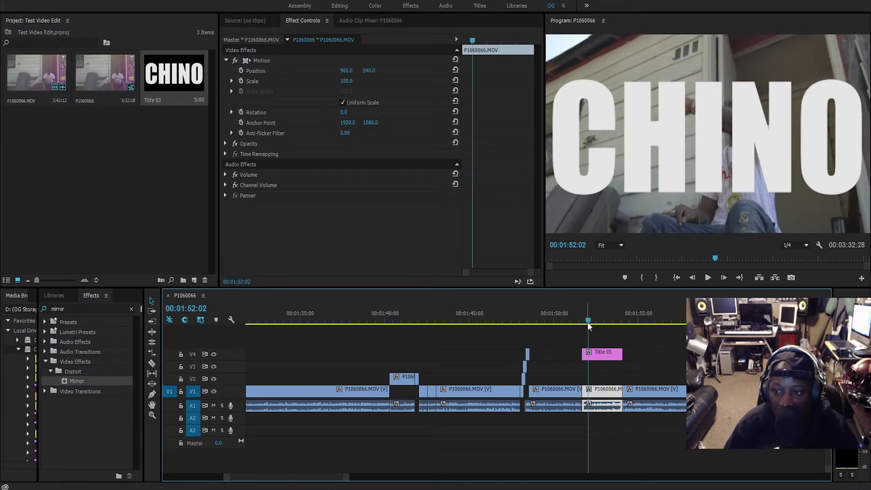
pyautogui.press('space')
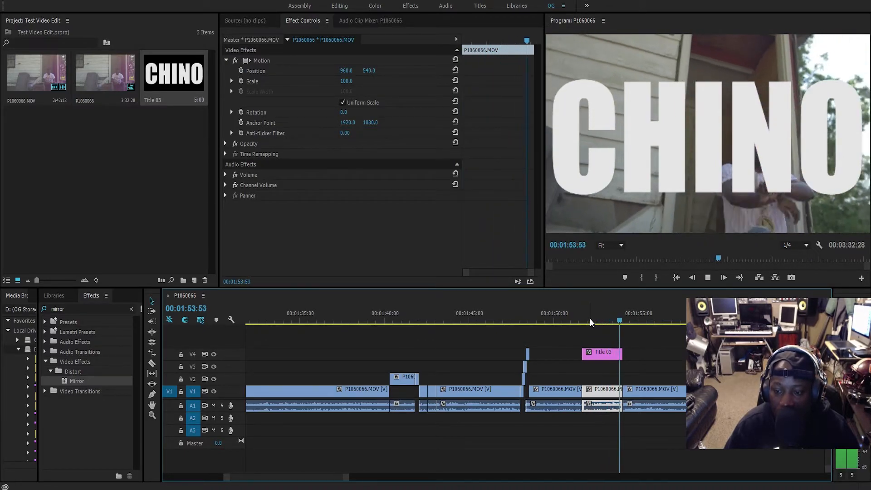
pyautogui.click(584, 321)
# Copy the V1 piece under the title, paste it at 00:01:54:15, and move the copy onto V2 directly above the original
pyautogui.moveTo(347, 477); pyautogui.dragTo(316, 475)
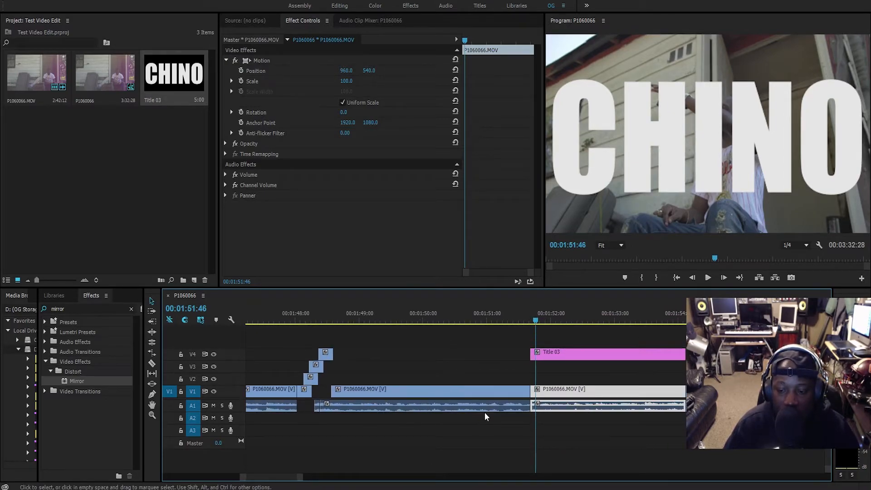
pyautogui.rightClick(554, 394)
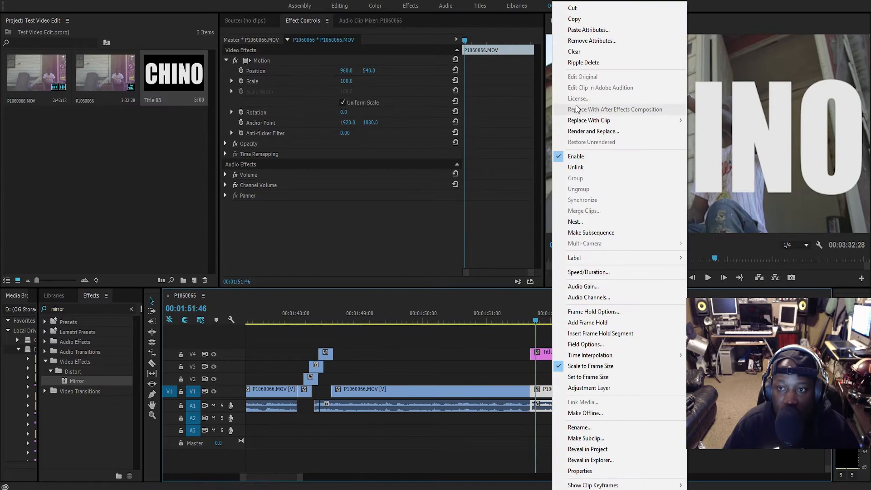
pyautogui.click(581, 20)
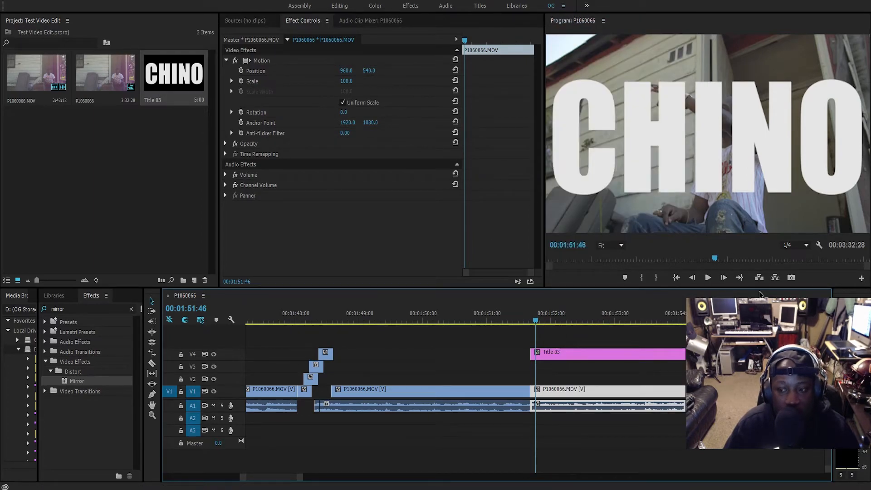
pyautogui.click(694, 319)
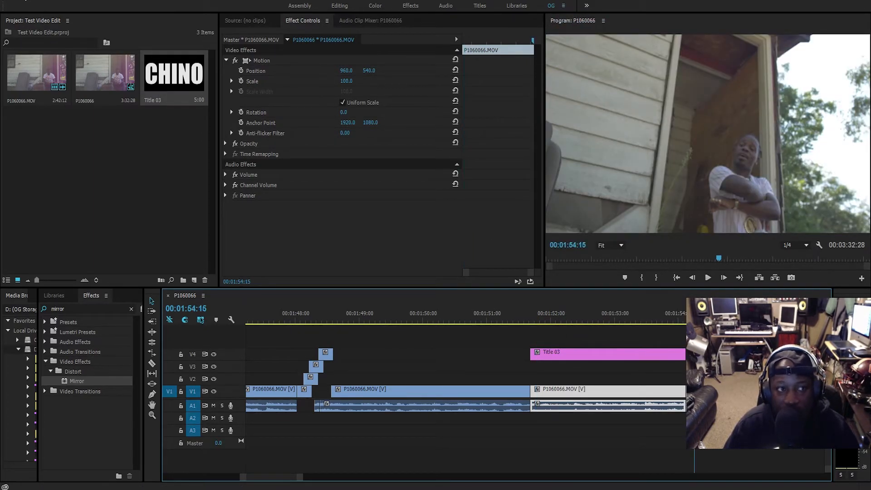
pyautogui.click(21, 0)
pyautogui.click(54, 53)
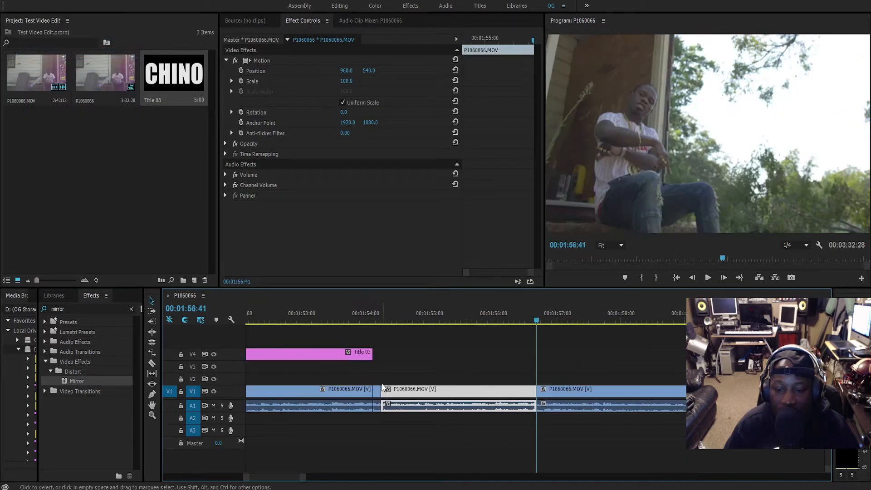
pyautogui.moveTo(401, 393); pyautogui.dragTo(372, 380)
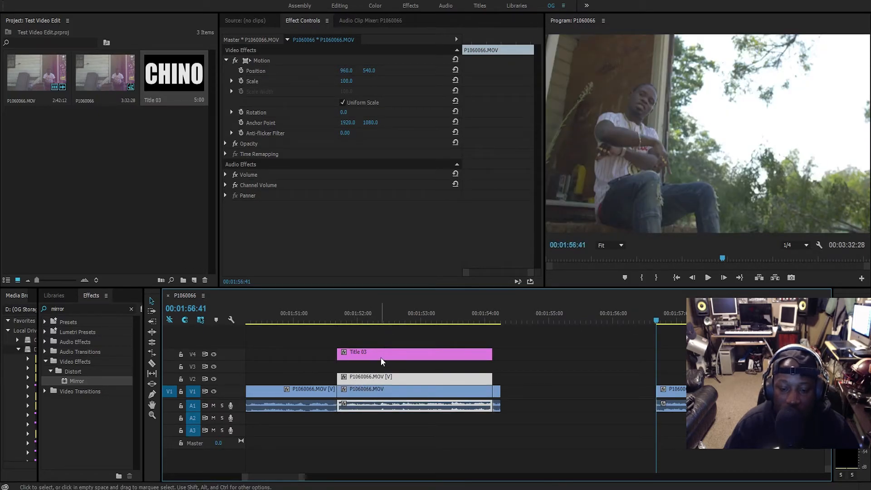
pyautogui.click(376, 391)
pyautogui.moveTo(523, 428); pyautogui.dragTo(435, 394)
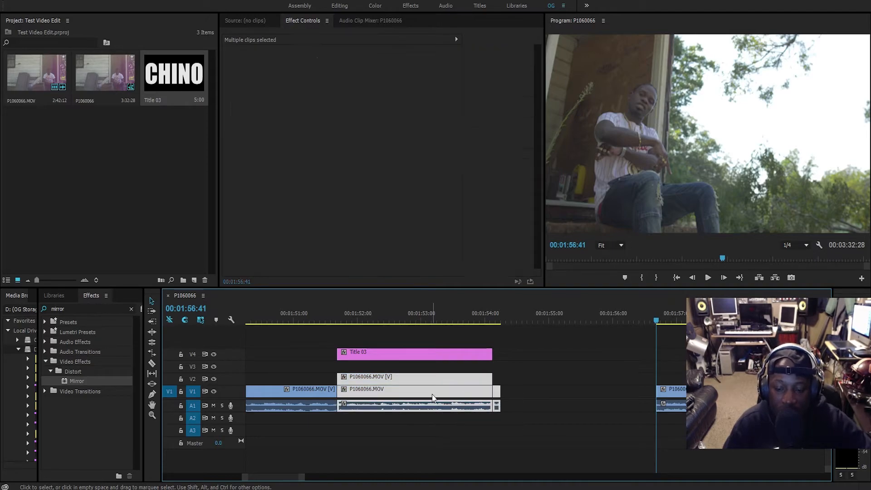
pyautogui.press('Delete')
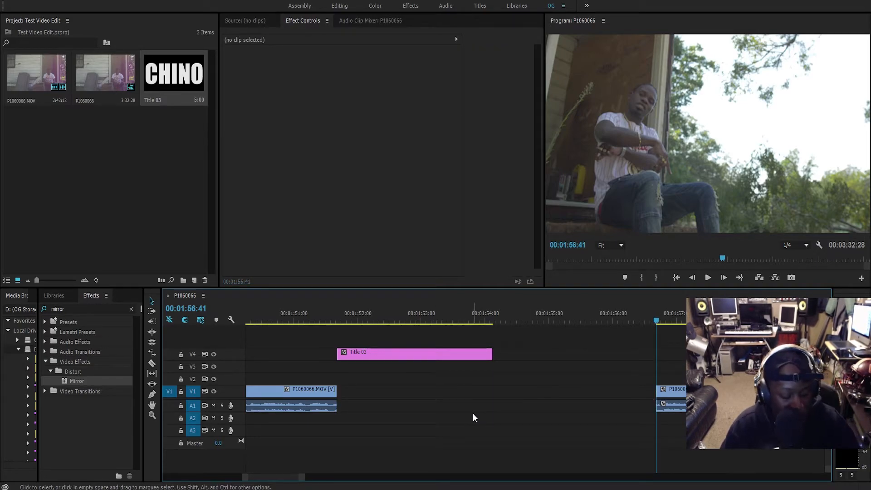
pyautogui.hotkey('ctrl', 'z')
# Remove the leftover clip material after Title 03 and fit the V1 footage to the title's length beneath the V2 copy
pyautogui.moveTo(480, 428); pyautogui.dragTo(456, 398)
pyautogui.click(544, 409)
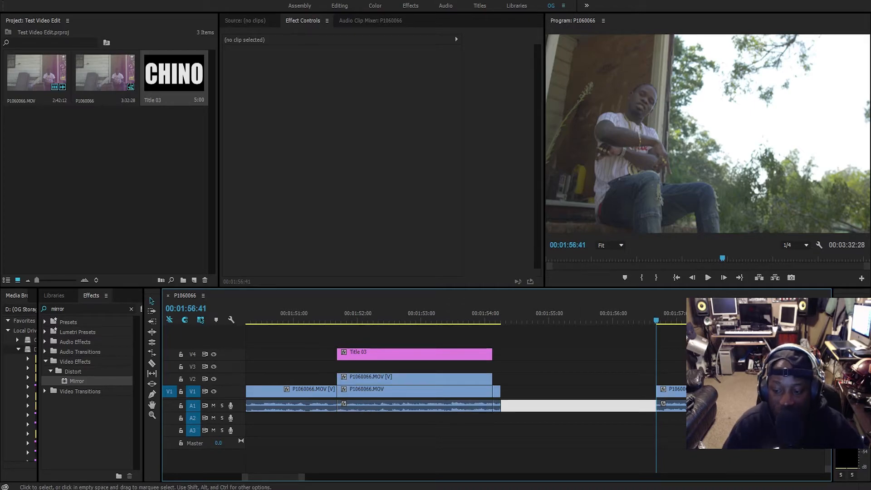
pyautogui.moveTo(393, 404)
pyautogui.mouseDown()
pyautogui.moveTo(405, 401)
pyautogui.moveTo(397, 400)
pyautogui.mouseUp()
pyautogui.click(438, 393)
pyautogui.press('Delete')
pyautogui.moveTo(520, 394); pyautogui.dragTo(487, 396)
pyautogui.moveTo(422, 391); pyautogui.dragTo(493, 391)
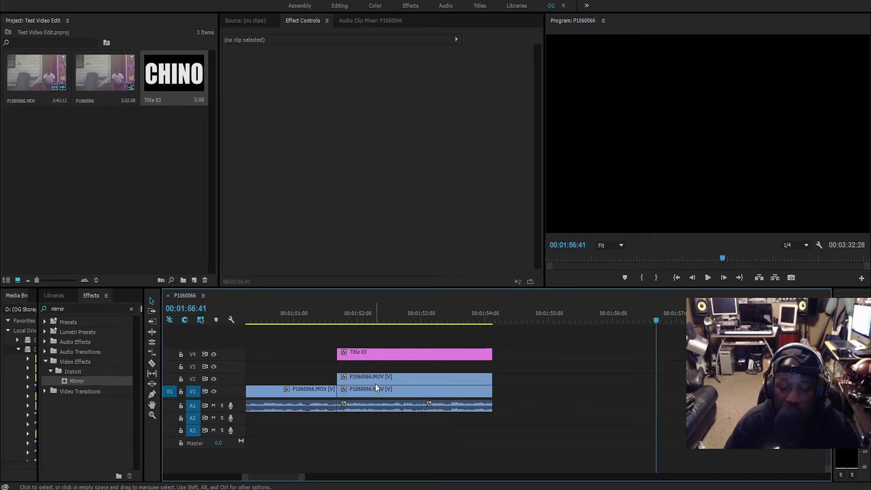
# Search the effects for "KEY" and apply Track Matte Key to the P1060066.MOV copy on V2
pyautogui.click(371, 389)
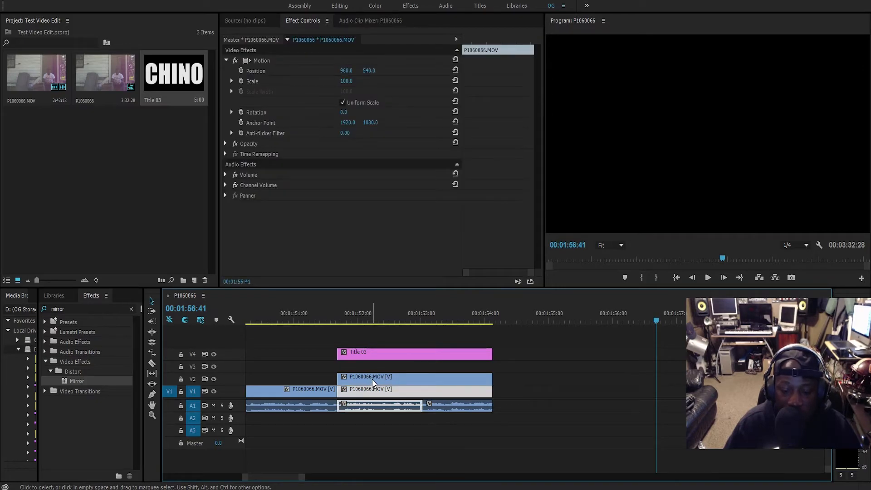
pyautogui.click(371, 377)
pyautogui.click(132, 309)
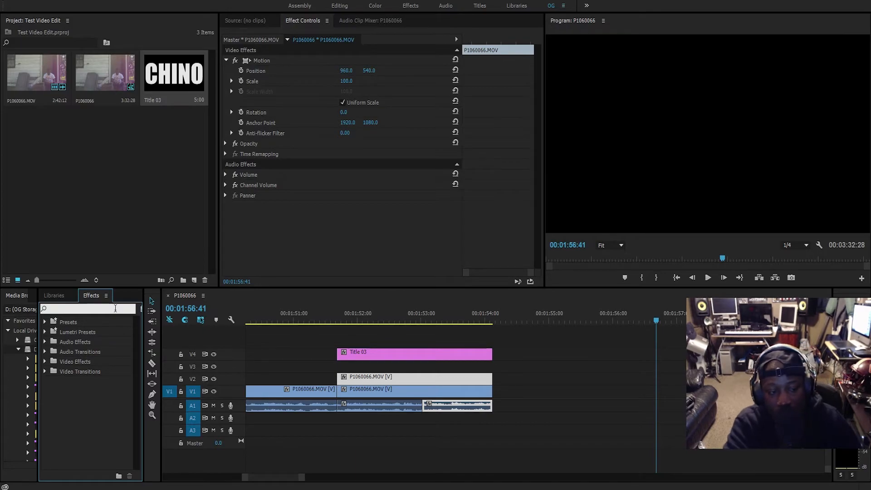
pyautogui.write('KEY')
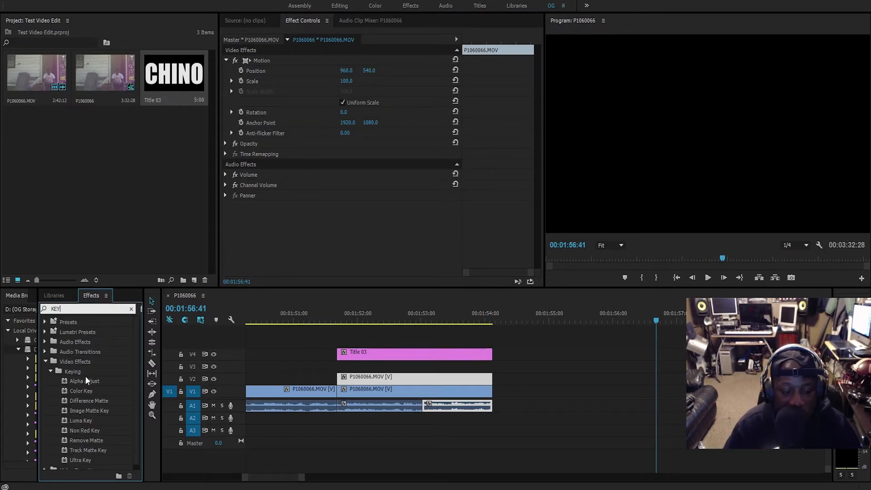
pyautogui.click(65, 454)
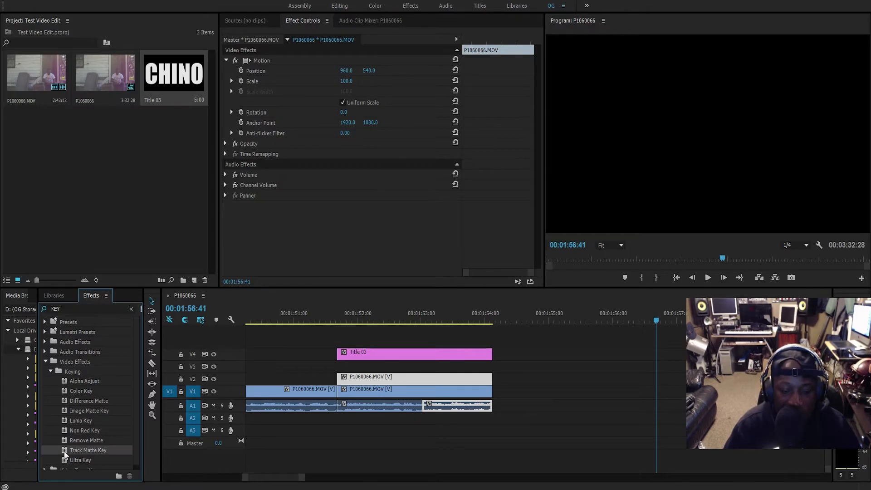
pyautogui.moveTo(65, 455); pyautogui.dragTo(371, 381)
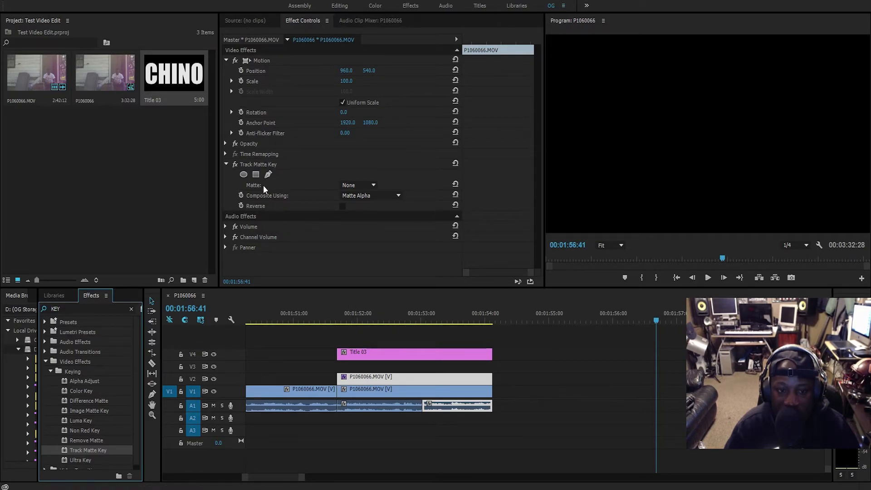
# Set the Track Matte Key's matte to Video 4 and preview the V2 clip at 00:01:52:27
pyautogui.click(263, 164)
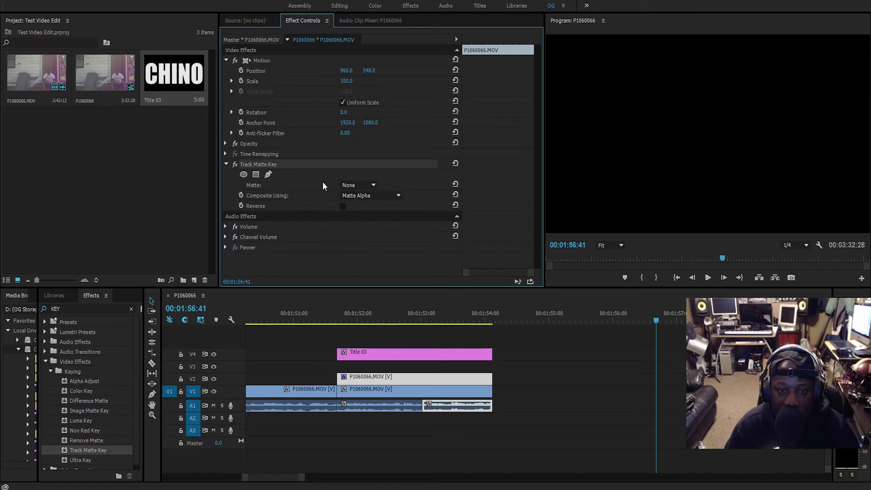
pyautogui.click(374, 186)
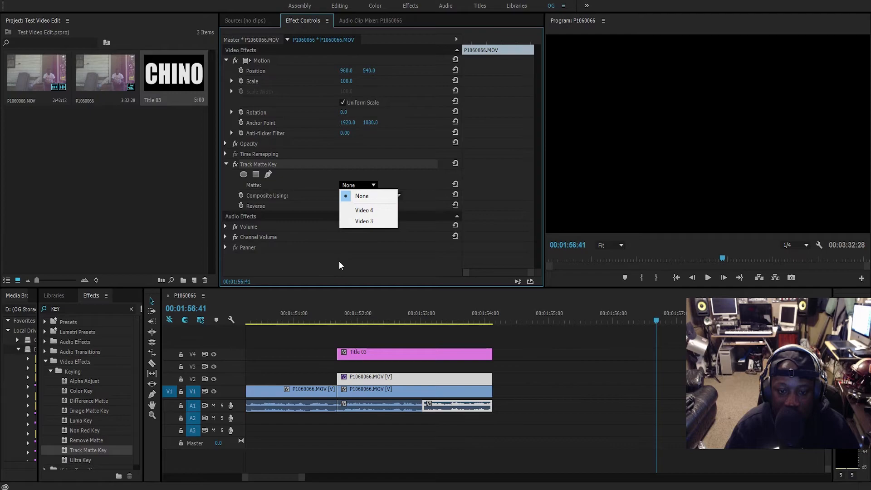
pyautogui.click(290, 216)
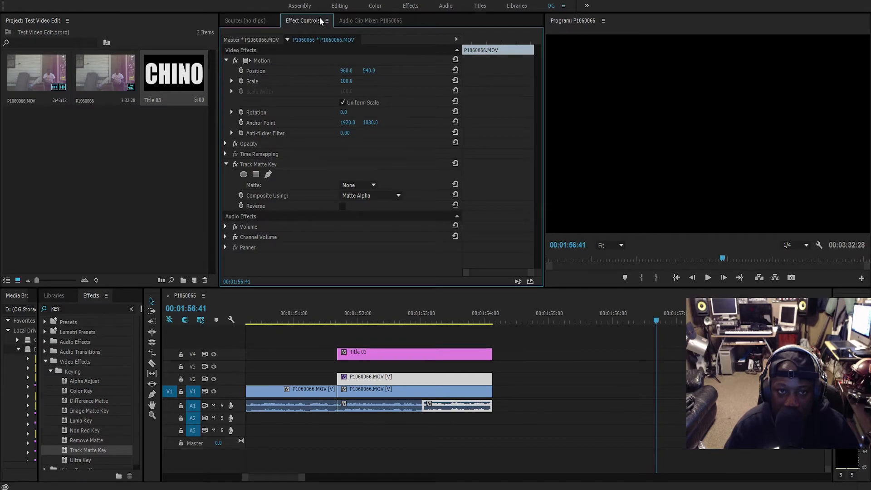
pyautogui.click(259, 165)
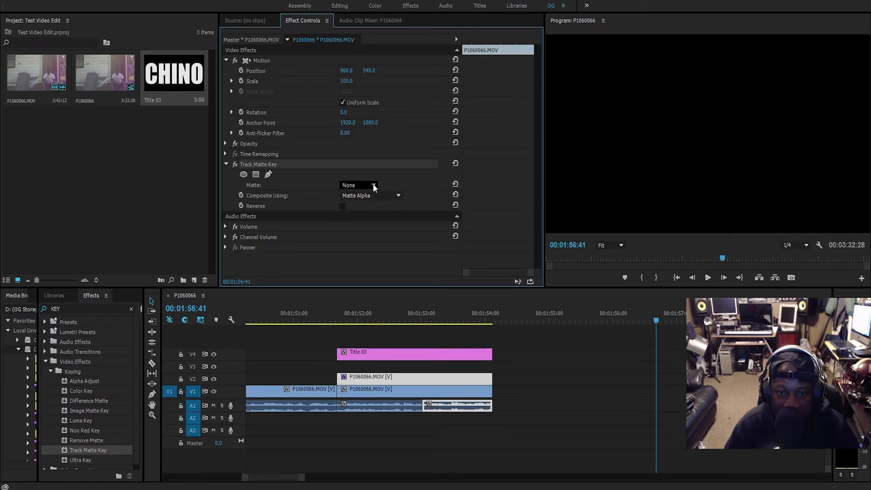
pyautogui.click(374, 187)
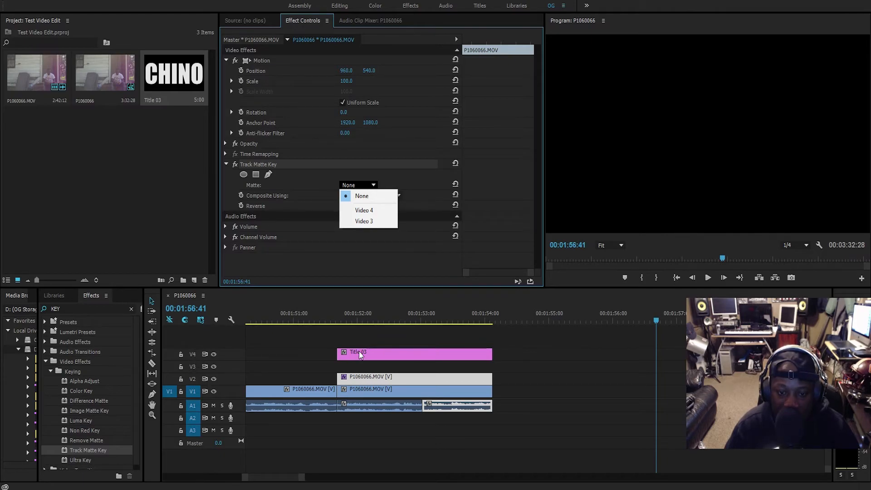
pyautogui.click(364, 210)
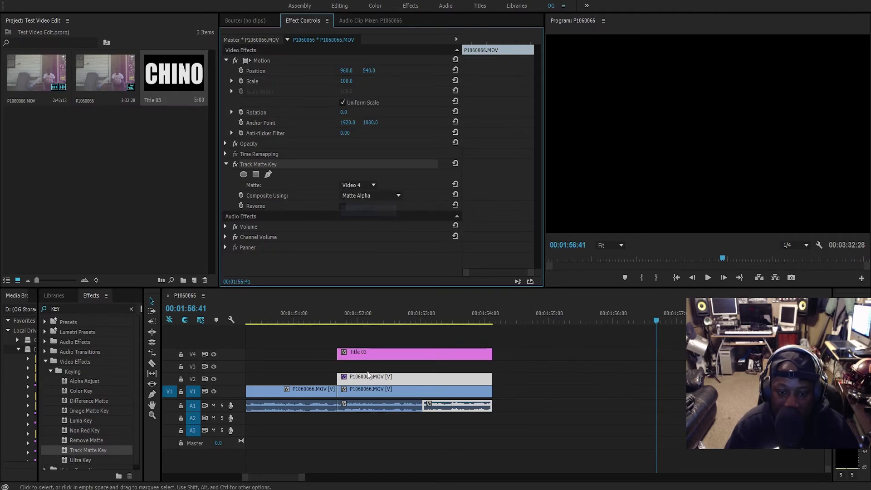
pyautogui.click(386, 315)
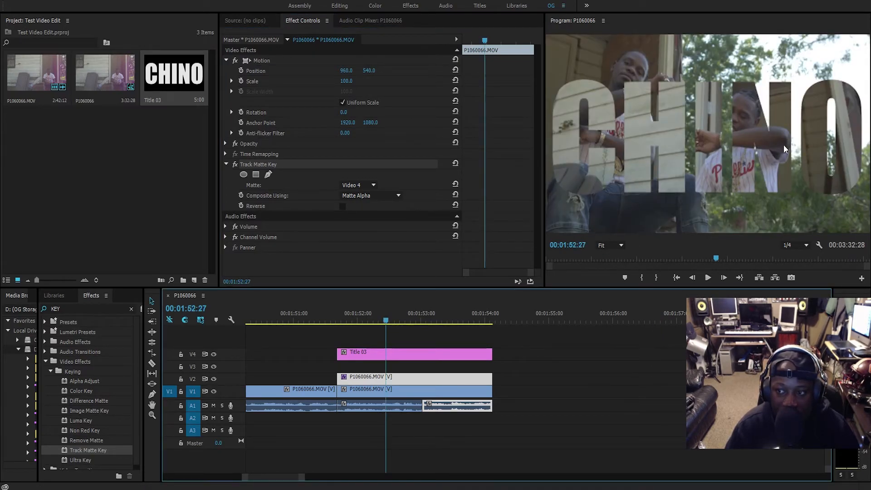
# Move the V1 clip clear of the title, then unlink the V2 clip's audio and delete it
pyautogui.moveTo(367, 391); pyautogui.dragTo(549, 392)
pyautogui.click(450, 407)
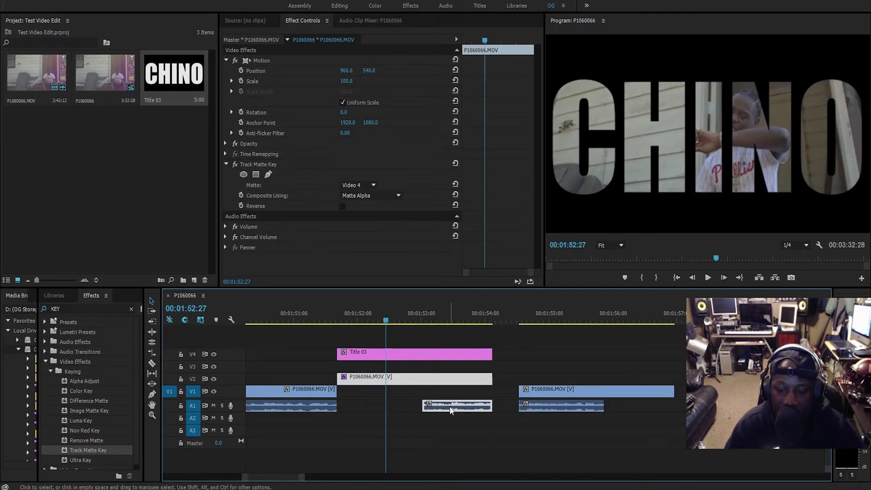
pyautogui.rightClick(451, 407)
pyautogui.click(479, 170)
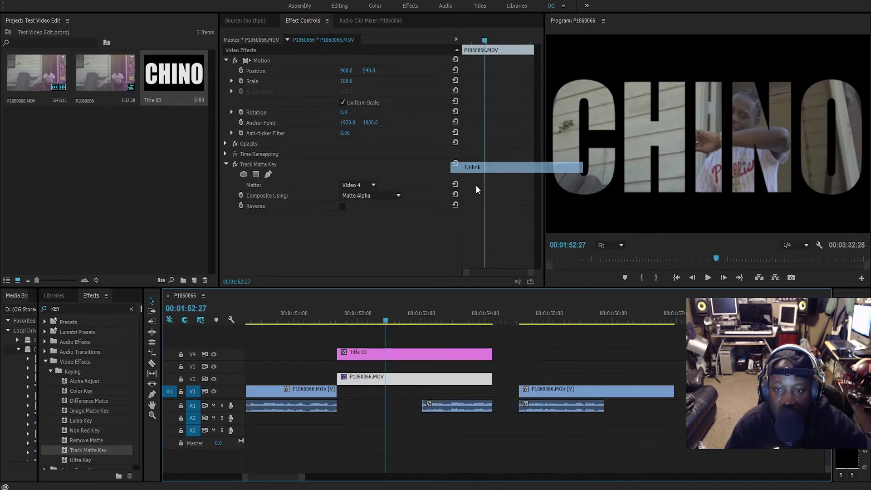
pyautogui.click(458, 406)
pyautogui.press('Delete')
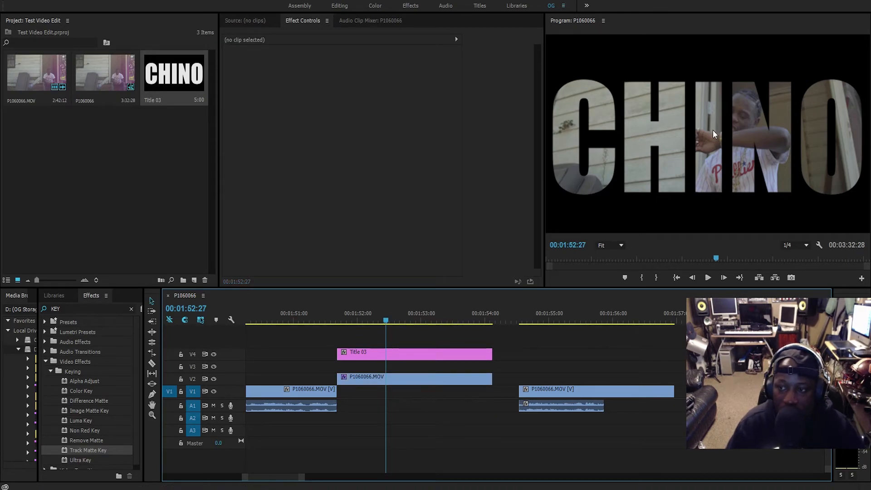
# Unlink and delete the moved V1 clip's audio, and return its video to V1 directly beneath the V2 clip
pyautogui.click(398, 385)
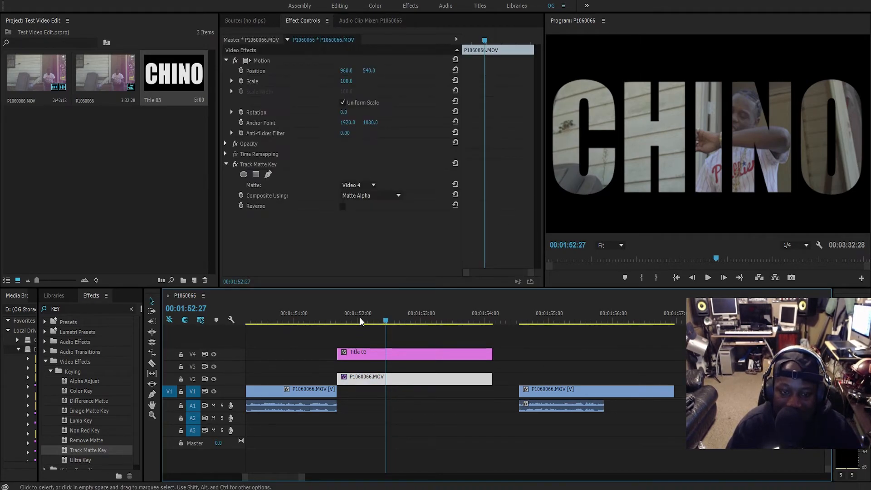
pyautogui.click(412, 358)
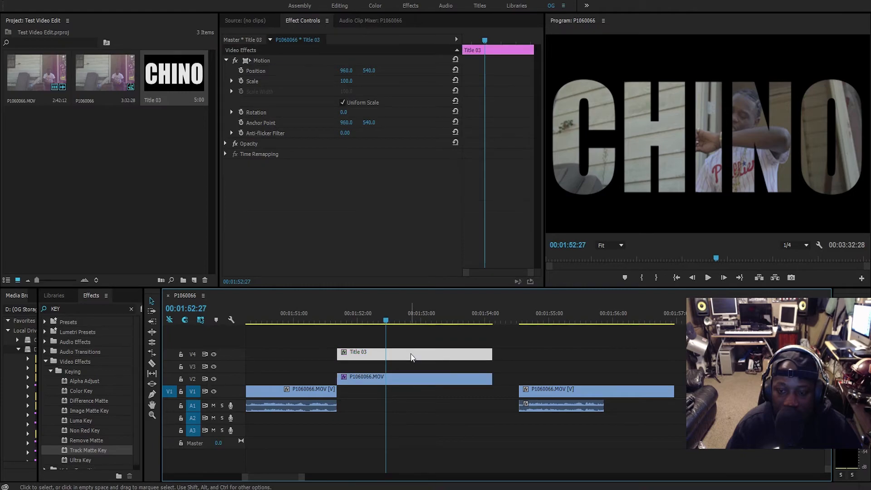
pyautogui.click(411, 386)
pyautogui.moveTo(572, 389); pyautogui.dragTo(538, 410)
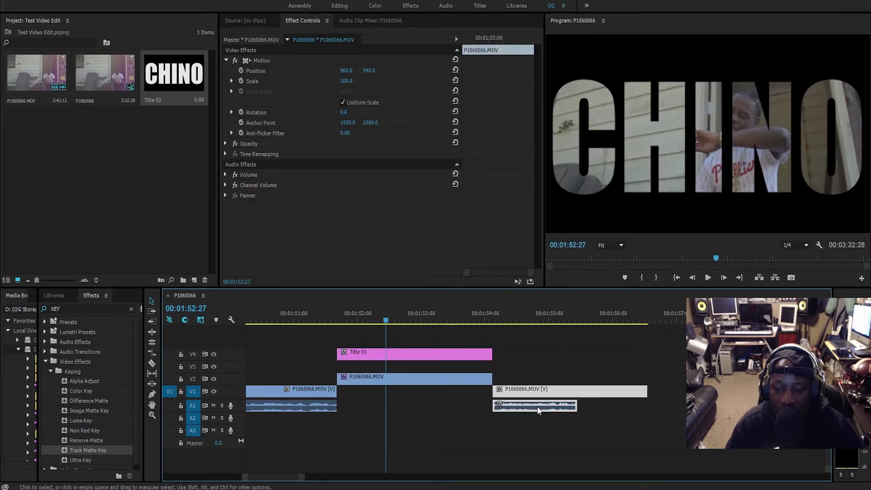
pyautogui.rightClick(538, 406)
pyautogui.click(567, 168)
pyautogui.press('Delete')
pyautogui.moveTo(532, 390); pyautogui.dragTo(377, 391)
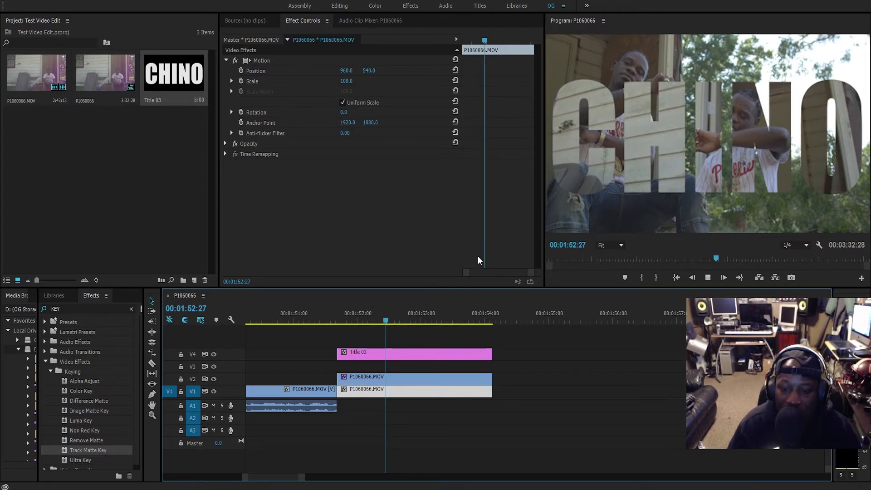
# Lower the V1 background clip's opacity to 36% with the playhead at 00:01:51:53
pyautogui.click(475, 303)
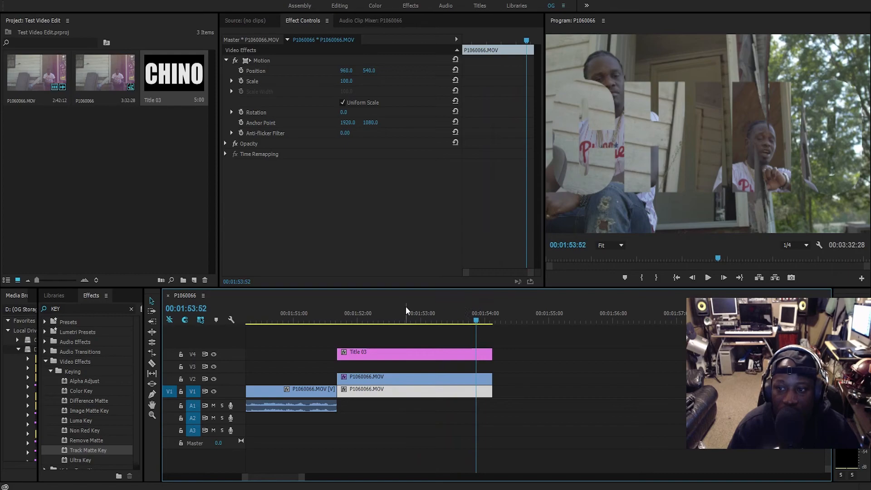
pyautogui.click(350, 322)
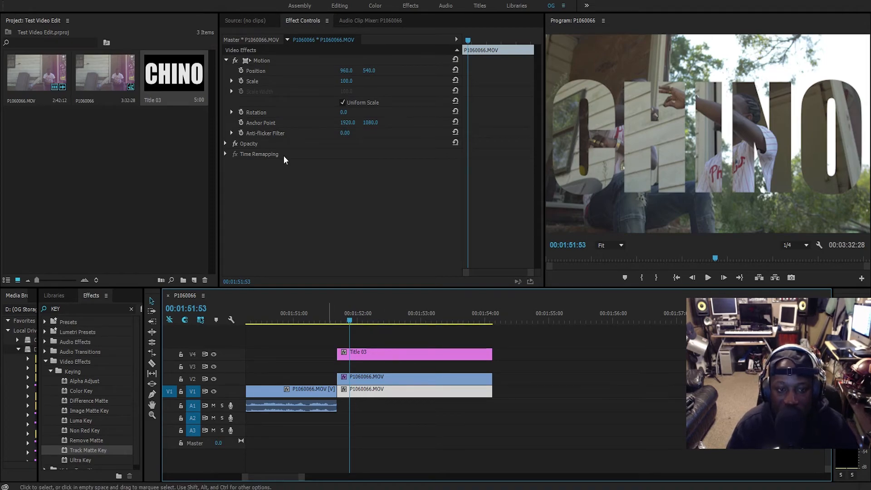
pyautogui.click(227, 144)
pyautogui.click(225, 144)
pyautogui.moveTo(342, 166); pyautogui.dragTo(313, 166)
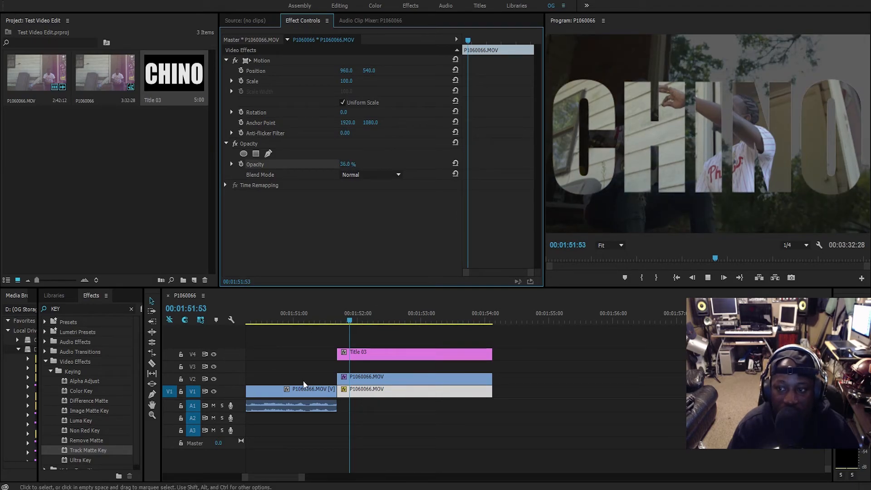
pyautogui.click(349, 320)
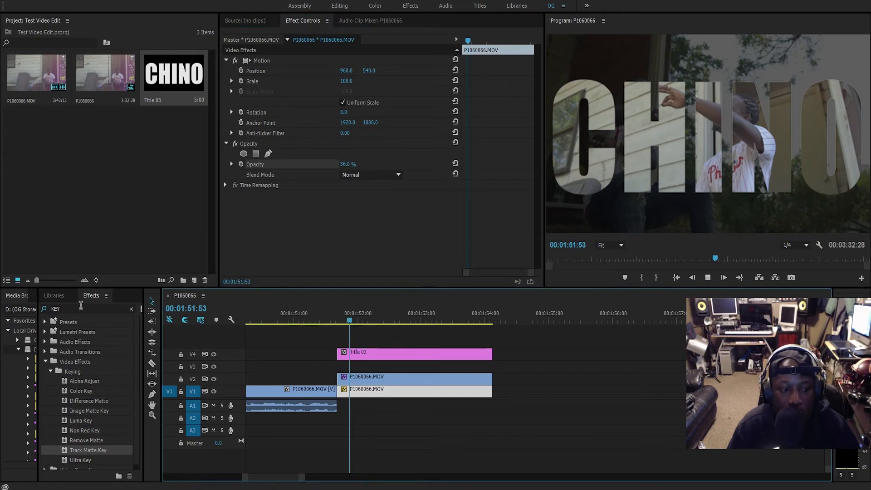
# Search the effects for "BLUR" and apply Gaussian Blur to the V1 background clip beneath the title
pyautogui.click(74, 309)
pyautogui.press('BackSpace')
pyautogui.press('BackSpace')
pyautogui.press('BackSpace')
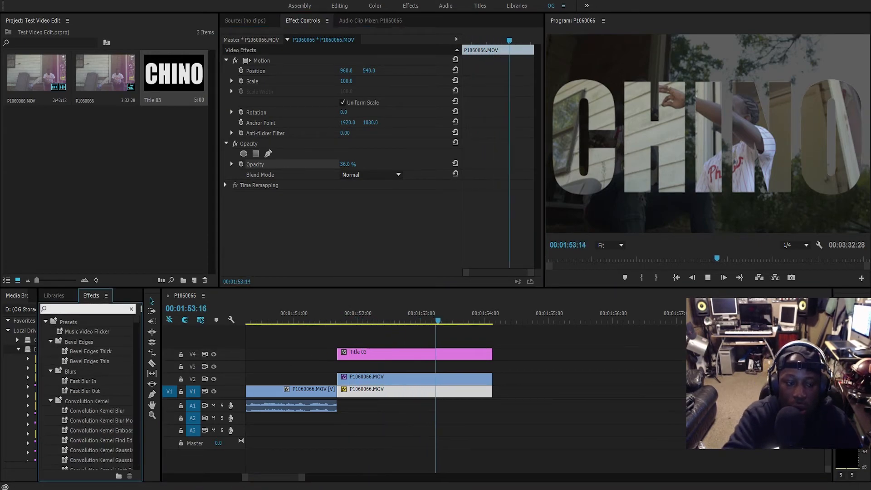
pyautogui.write('BLUR')
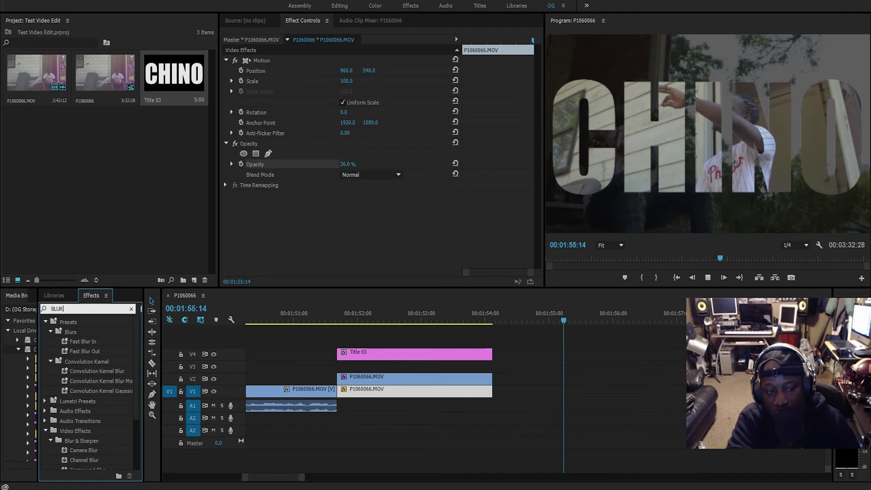
pyautogui.click(261, 294)
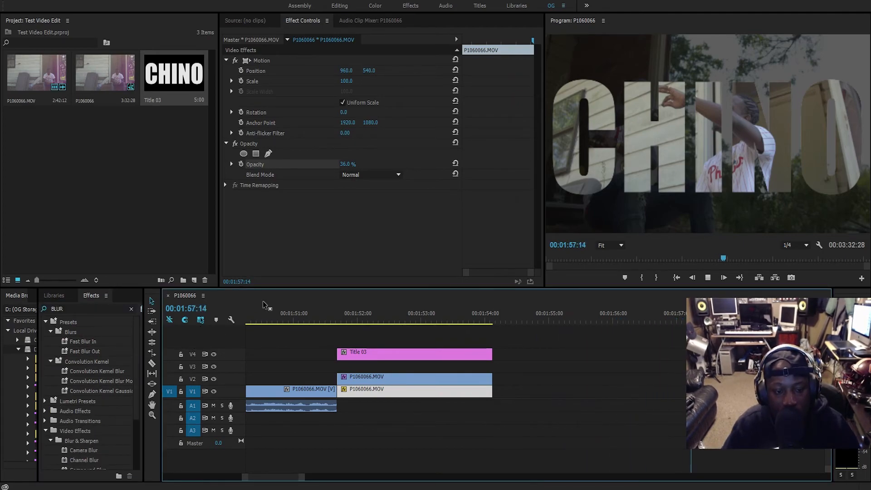
pyautogui.press('space')
pyautogui.click(360, 312)
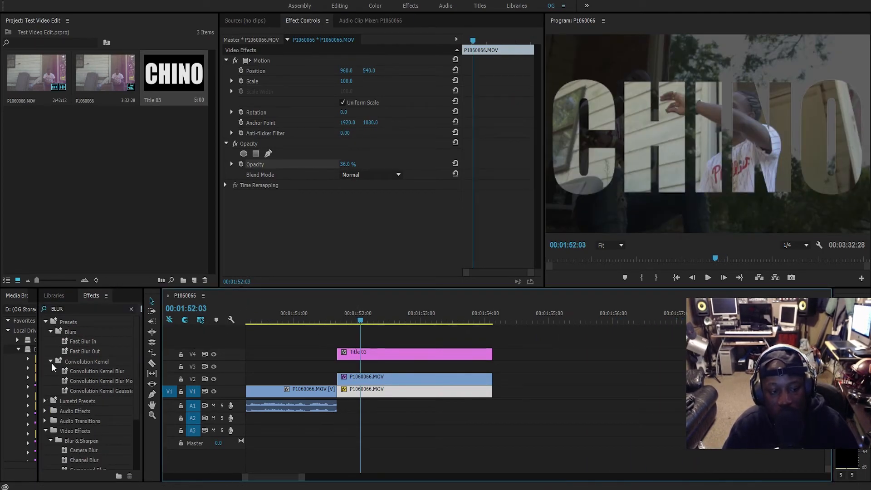
pyautogui.moveTo(137, 415); pyautogui.dragTo(119, 453)
pyautogui.moveTo(67, 434); pyautogui.dragTo(368, 390)
# Set the V1 clip's Gaussian Blur to 62 blurriness with Repeat Edge Pixels enabled, and restore its opacity to 100%
pyautogui.moveTo(345, 216); pyautogui.dragTo(385, 217)
pyautogui.click(343, 238)
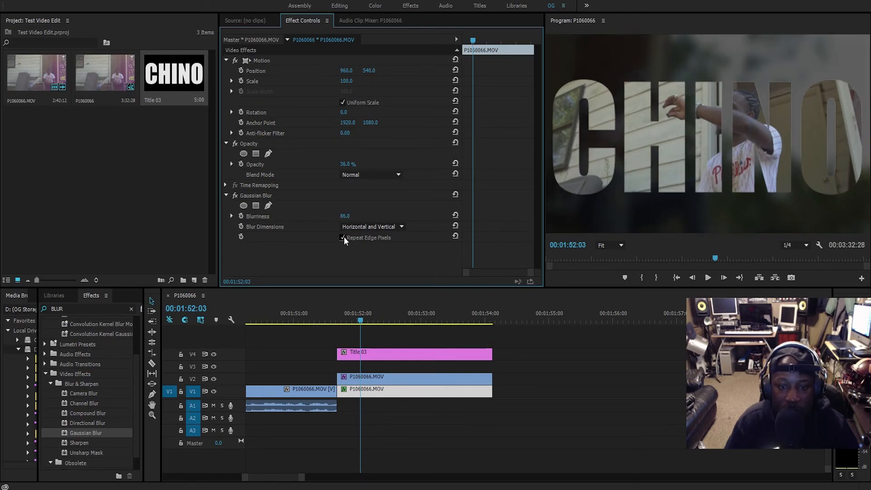
pyautogui.moveTo(348, 164); pyautogui.dragTo(378, 165)
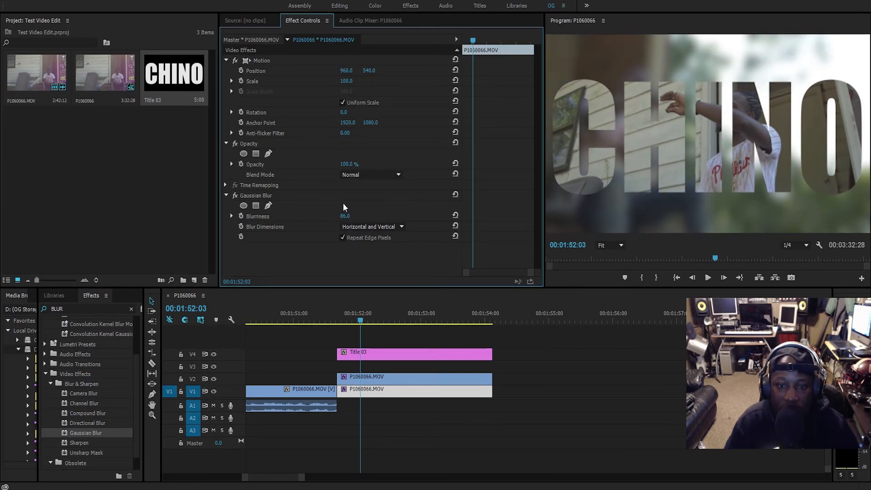
pyautogui.moveTo(347, 216); pyautogui.dragTo(336, 217)
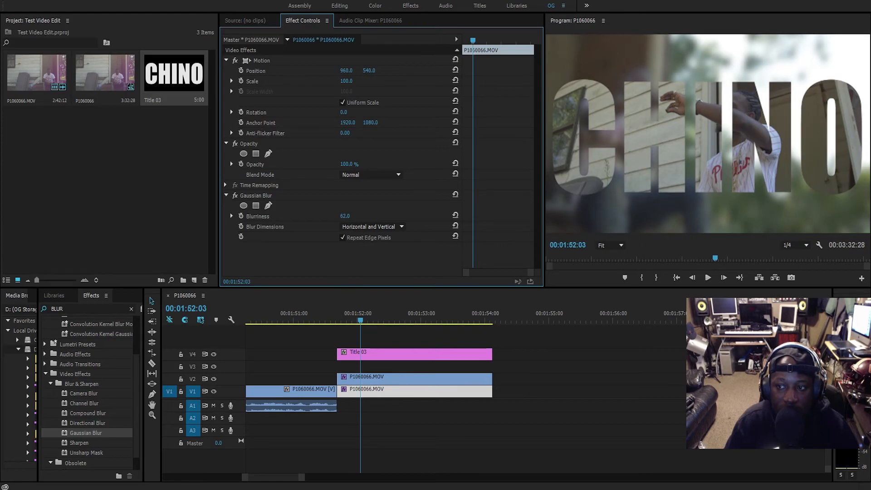
# Search the effects for "RGB" and apply RGB Curves to the V2 clip that fills the CHINO title
pyautogui.click(377, 378)
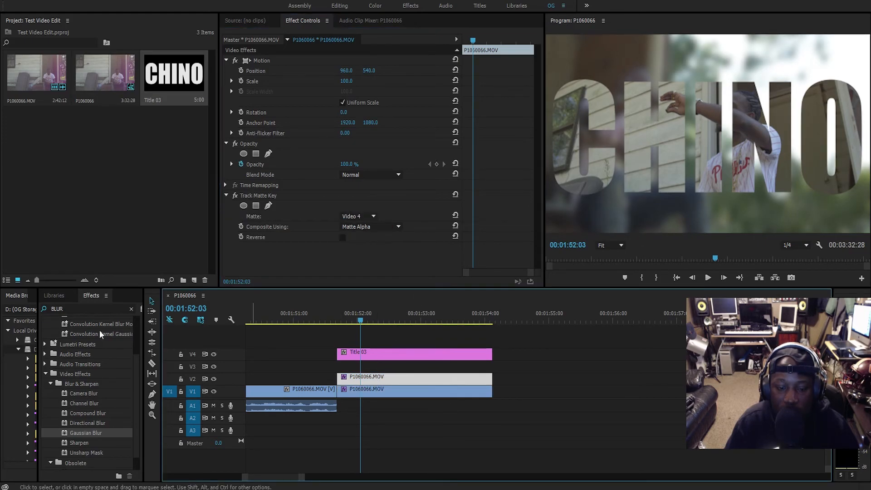
pyautogui.click(76, 309)
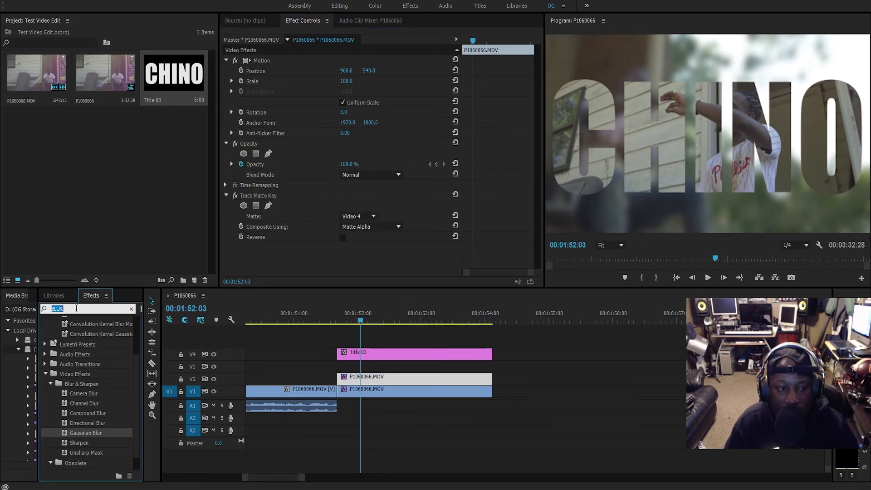
pyautogui.write('RT')
pyautogui.press('BackSpace')
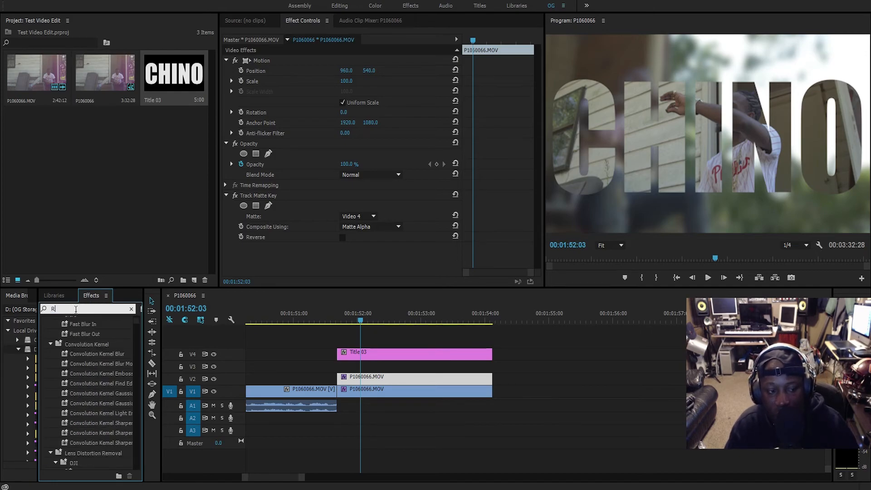
pyautogui.write('GB')
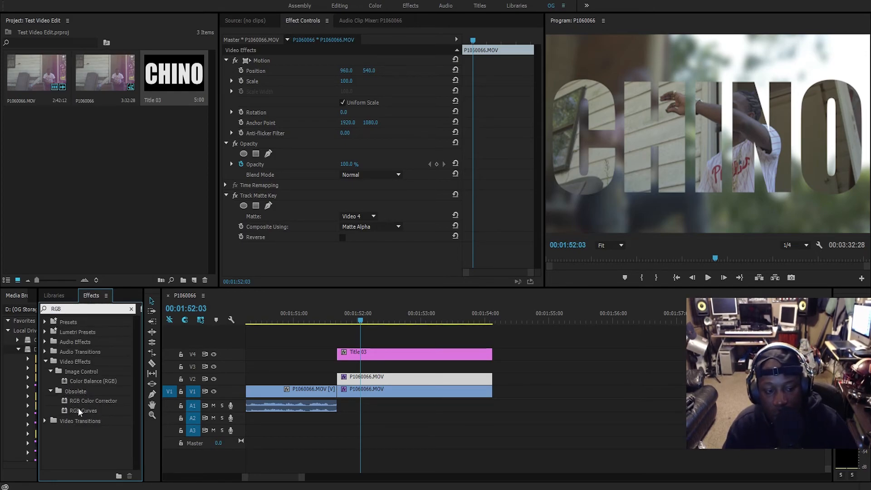
pyautogui.moveTo(66, 410); pyautogui.dragTo(389, 379)
# Shape the V2 clip's RGB Curves Master curve with a raised shadow point and a slightly lowered highlight point, and preview at 00:01:53:05
pyautogui.moveTo(536, 121); pyautogui.dragTo(543, 188)
pyautogui.moveTo(258, 250); pyautogui.dragTo(252, 248)
pyautogui.moveTo(313, 183); pyautogui.dragTo(313, 189)
pyautogui.moveTo(253, 248); pyautogui.dragTo(260, 232)
pyautogui.click(373, 320)
pyautogui.moveTo(379, 319); pyautogui.dragTo(426, 314)
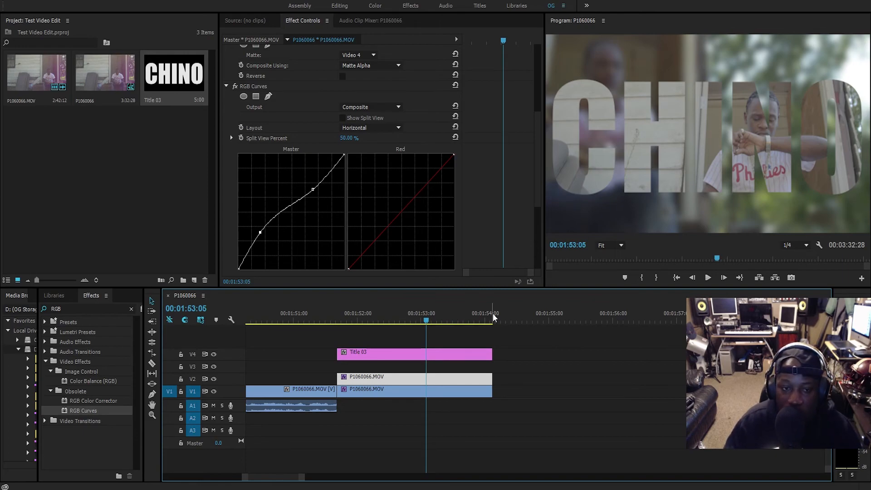
# Search the effects for "INVER" and apply the Invert video effect to the V2 clip filling the title
pyautogui.click(130, 311)
pyautogui.click(130, 311)
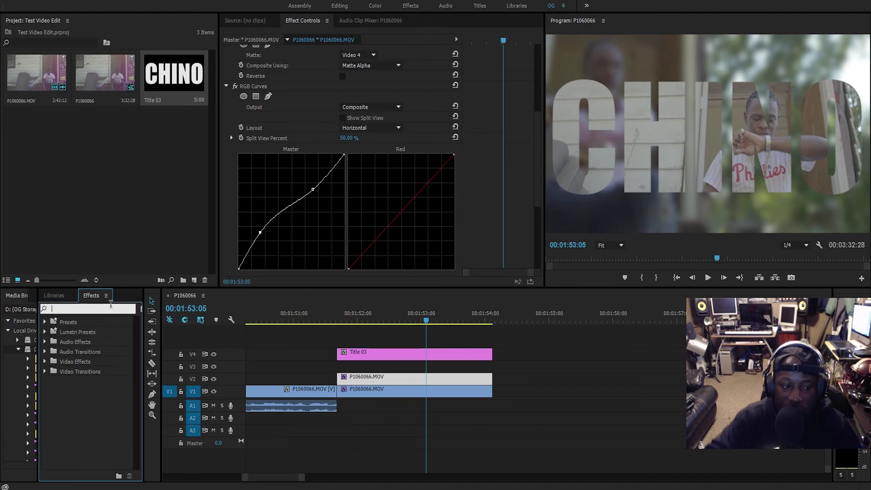
pyautogui.write('INVER')
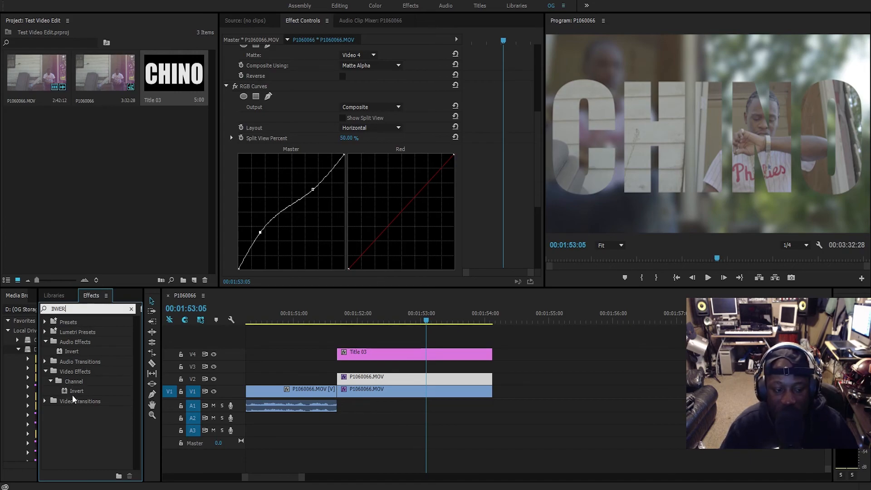
pyautogui.moveTo(64, 390); pyautogui.dragTo(379, 380)
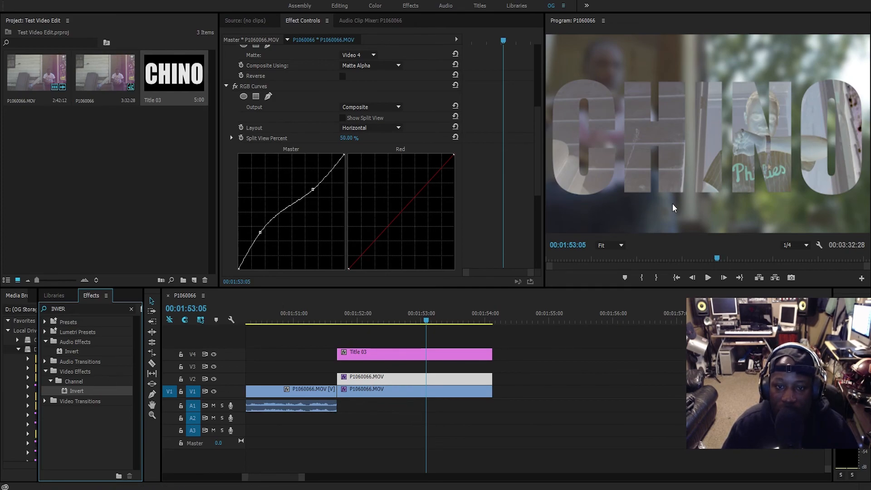
# Raise the upper point of the V2 clip's Master curve to brighten the title fill, and scrub through the title section
pyautogui.moveTo(313, 189); pyautogui.dragTo(297, 174)
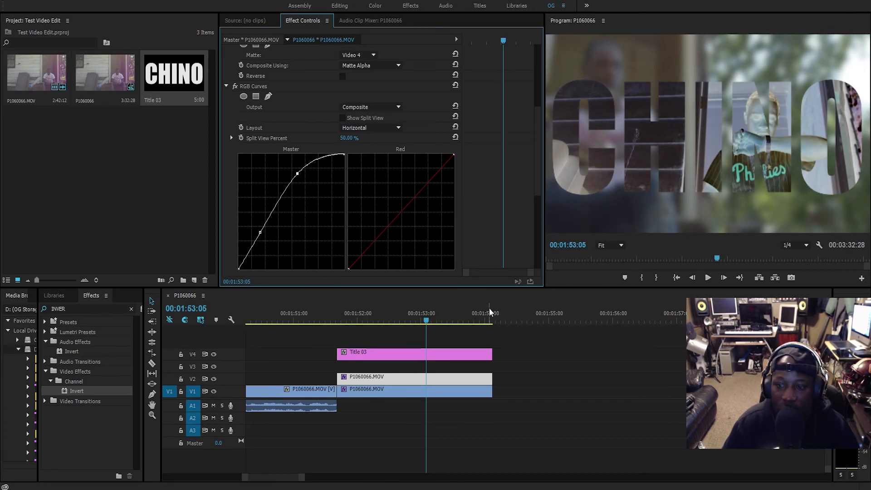
pyautogui.moveTo(428, 321); pyautogui.dragTo(393, 322)
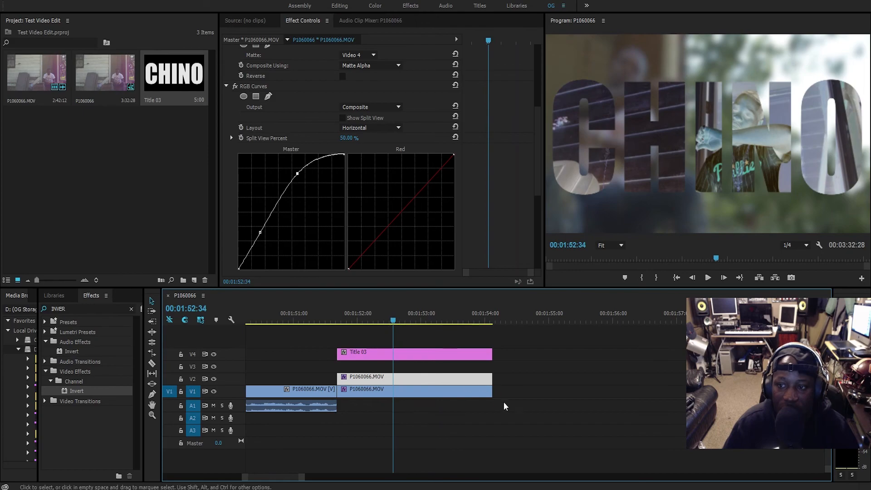
pyautogui.rightClick(625, 201)
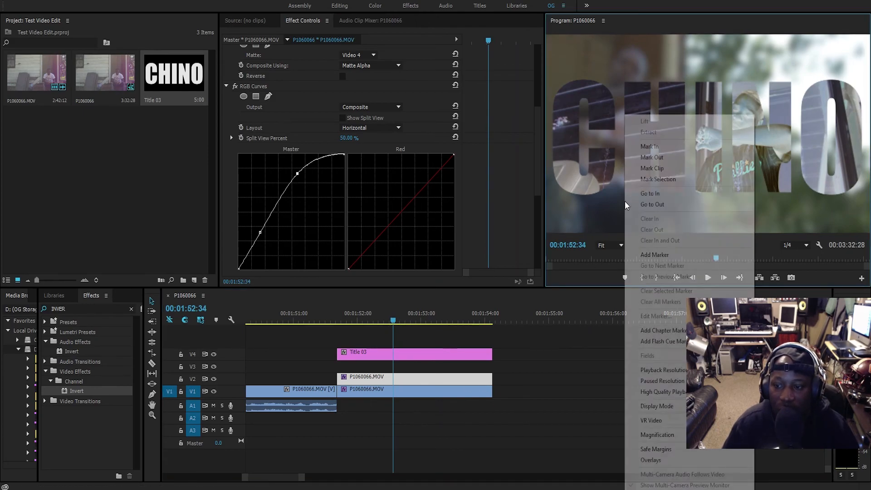
pyautogui.click(772, 382)
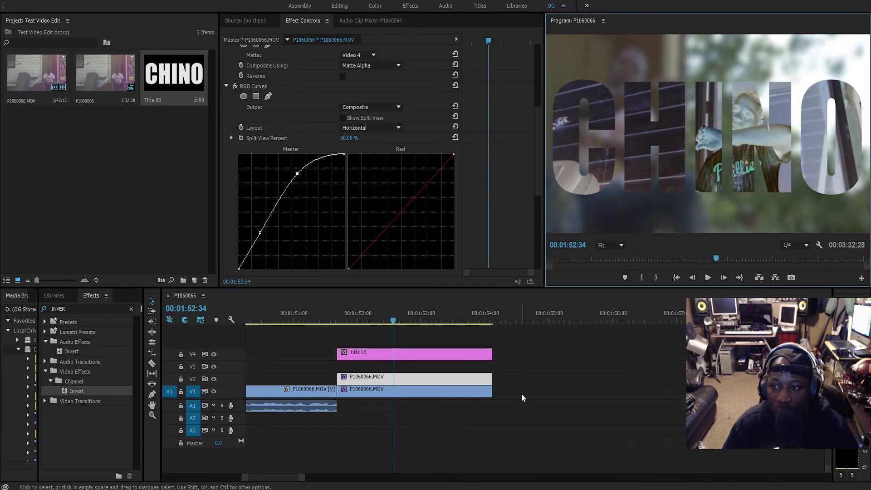
pyautogui.moveTo(398, 324); pyautogui.dragTo(478, 324)
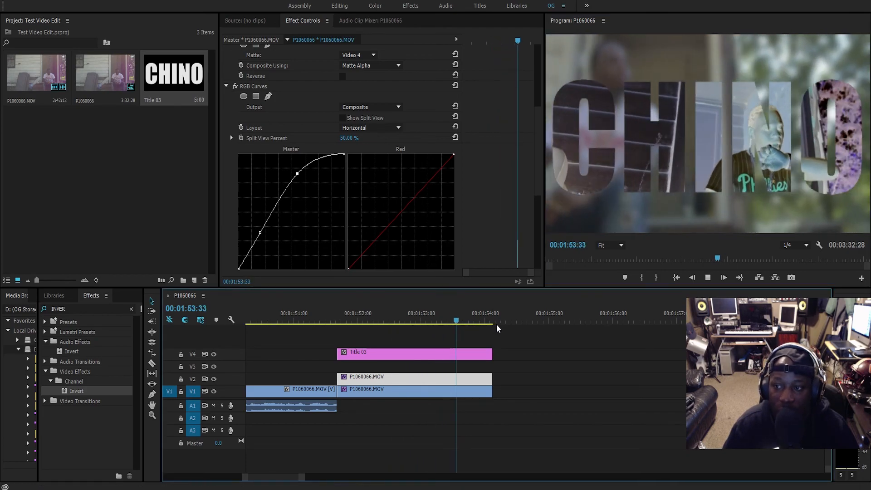
# Cut a short opening segment off the next V1 clip, near 00:01:58, and apply the Invert video effect to it
pyautogui.click(747, 322)
pyautogui.press('c')
pyautogui.click(772, 391)
pyautogui.press('v')
pyautogui.click(758, 391)
pyautogui.doubleClick(65, 392)
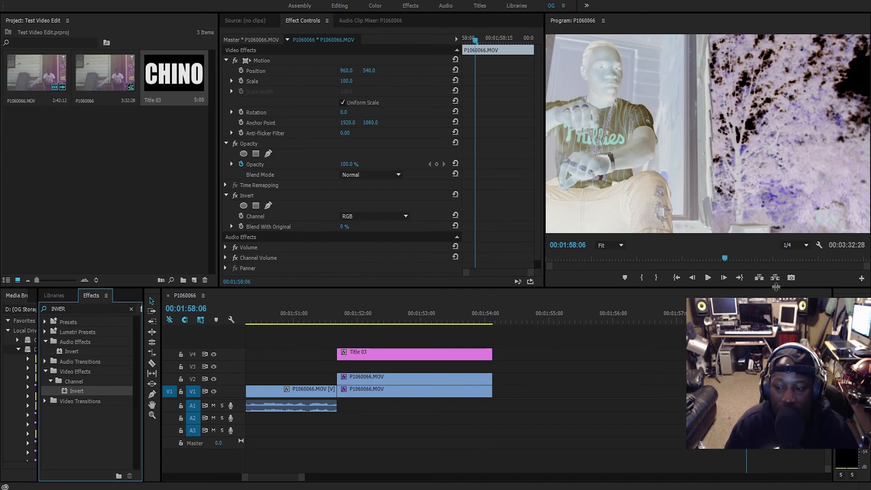
# Play past the inverted segment, zoom out the timeline, and return the playhead to the segment at 00:01:58:19
pyautogui.press('space')
pyautogui.press('l')
pyautogui.press('j')
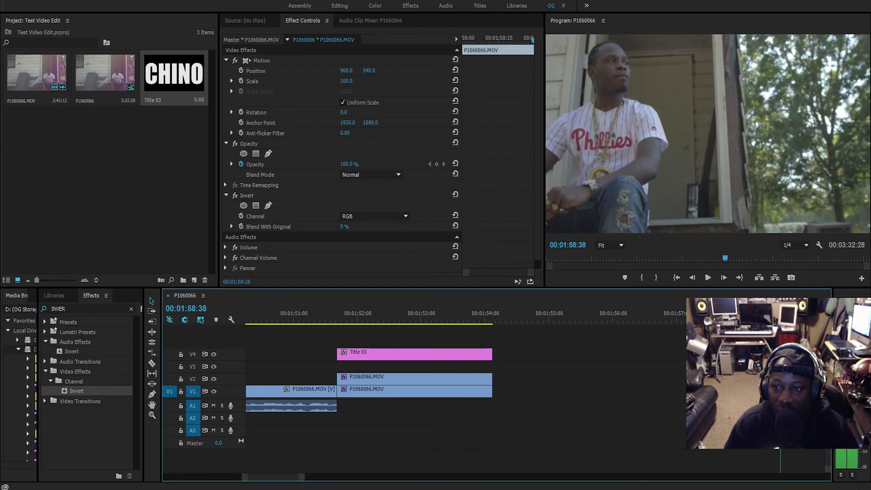
pyautogui.press('l')
pyautogui.press('l')
pyautogui.press('l')
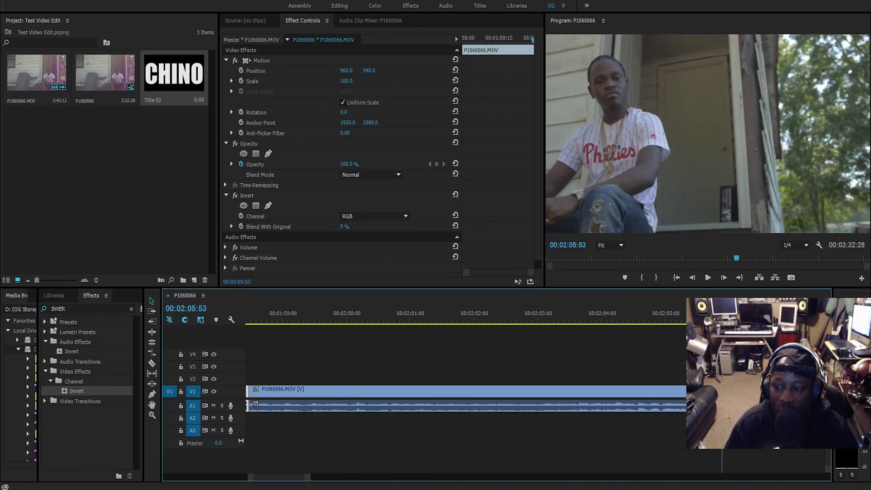
pyautogui.press('space')
pyautogui.moveTo(305, 480); pyautogui.dragTo(385, 481)
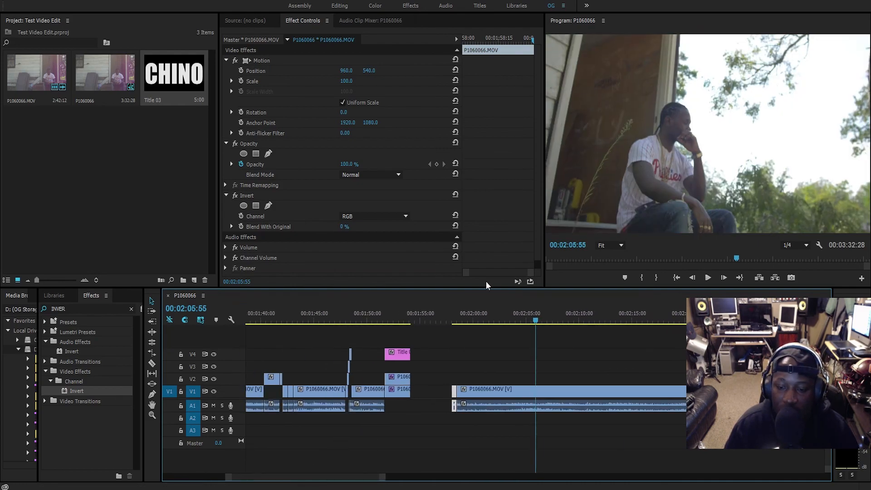
pyautogui.click(456, 313)
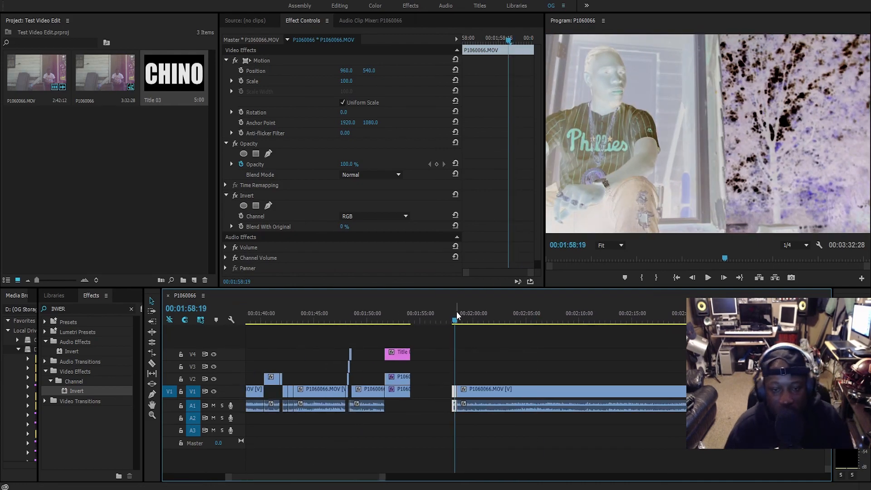